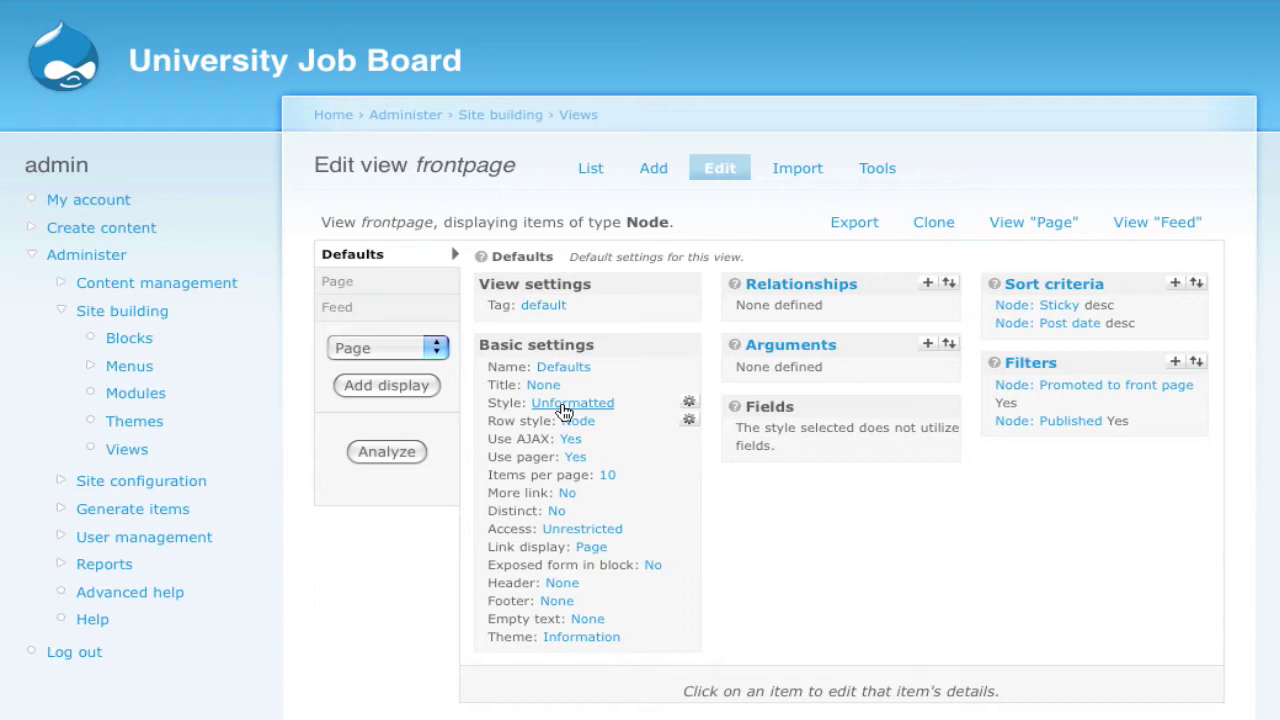
Step: Change the display style of the frontpage view's Defaults from Unformatted to Table
click(565, 404)
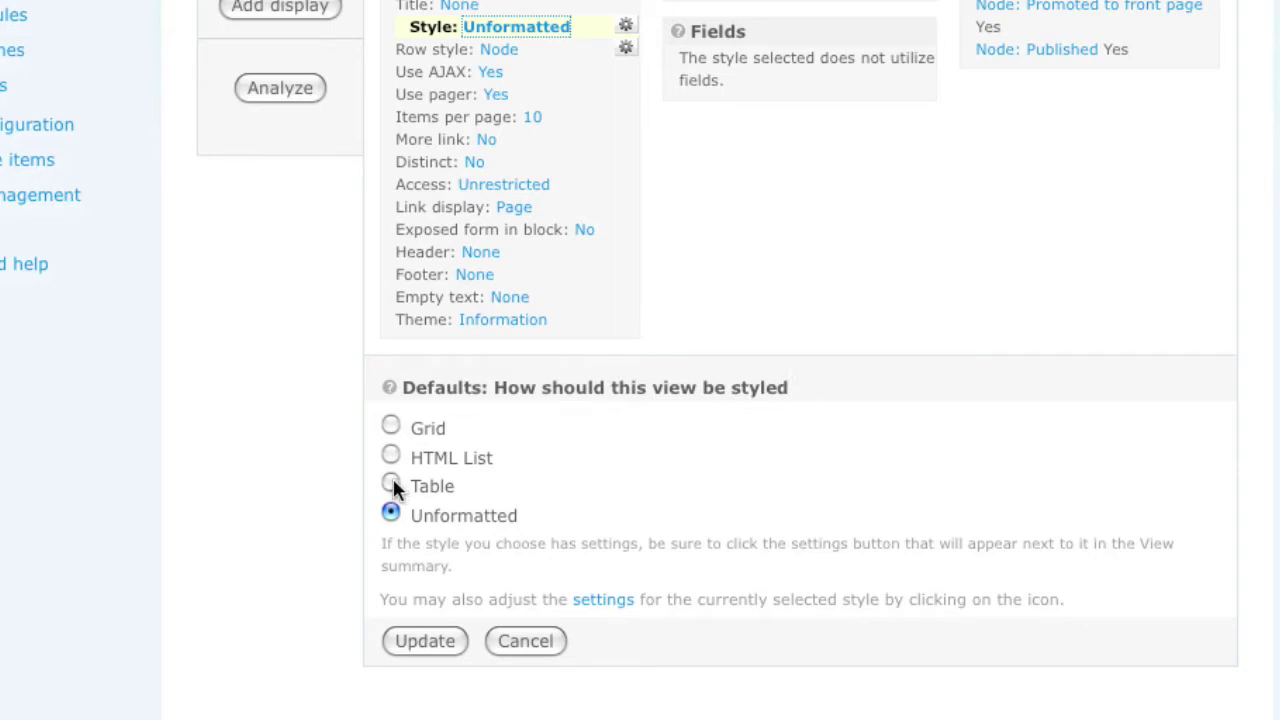
click(391, 485)
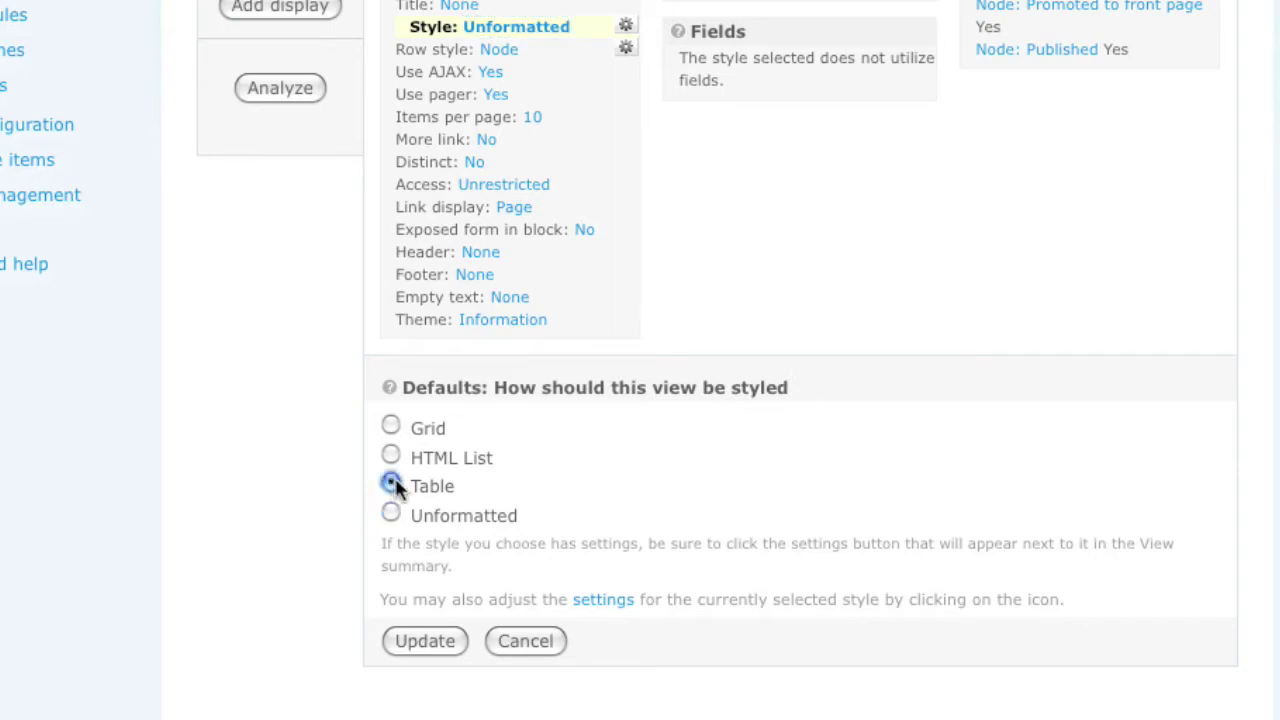
click(429, 641)
click(425, 641)
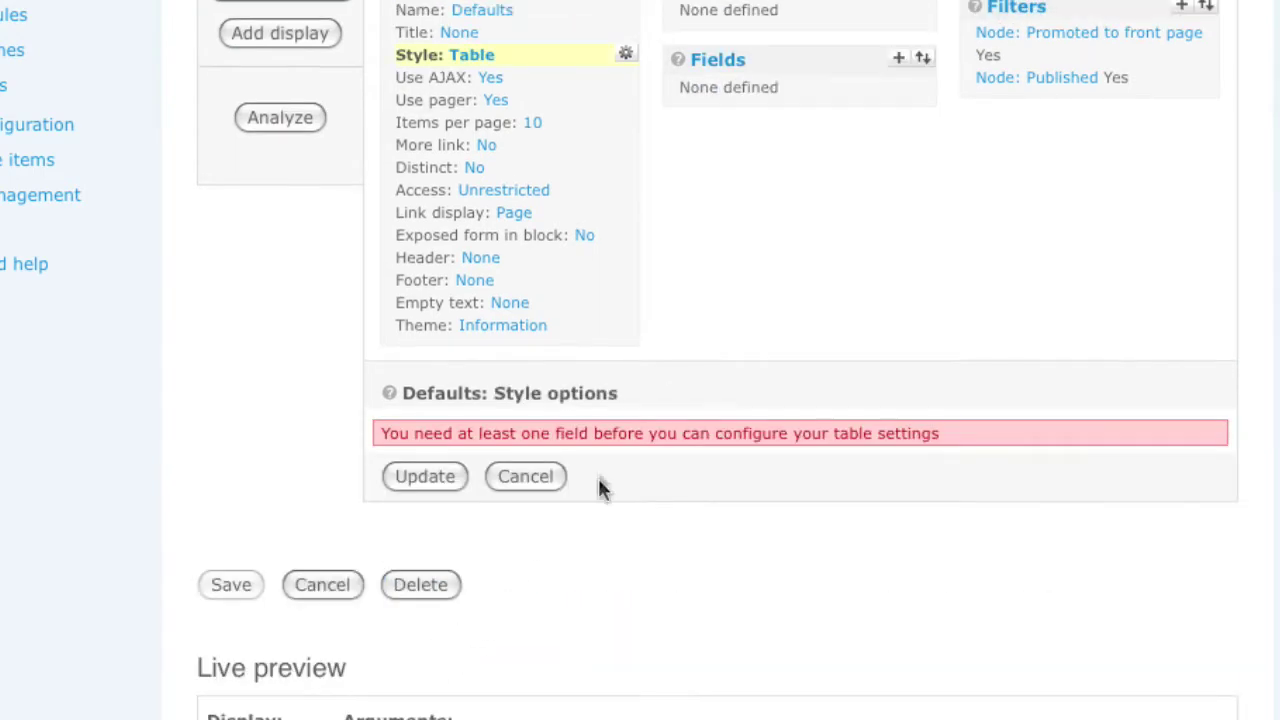
Step: Start adding fields to the view and browse the available ones by the Comment, Node and <All> groups
scroll(737, 211, up, 4)
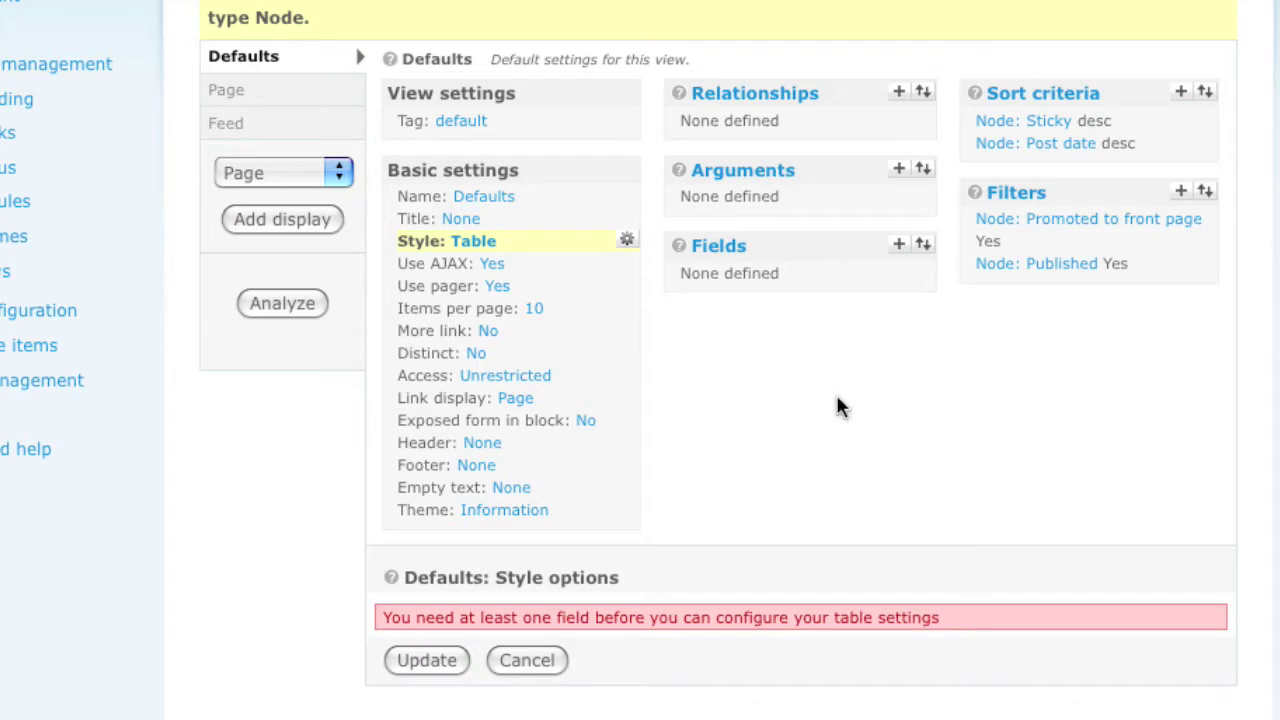
click(899, 246)
scroll(851, 417, down, 5)
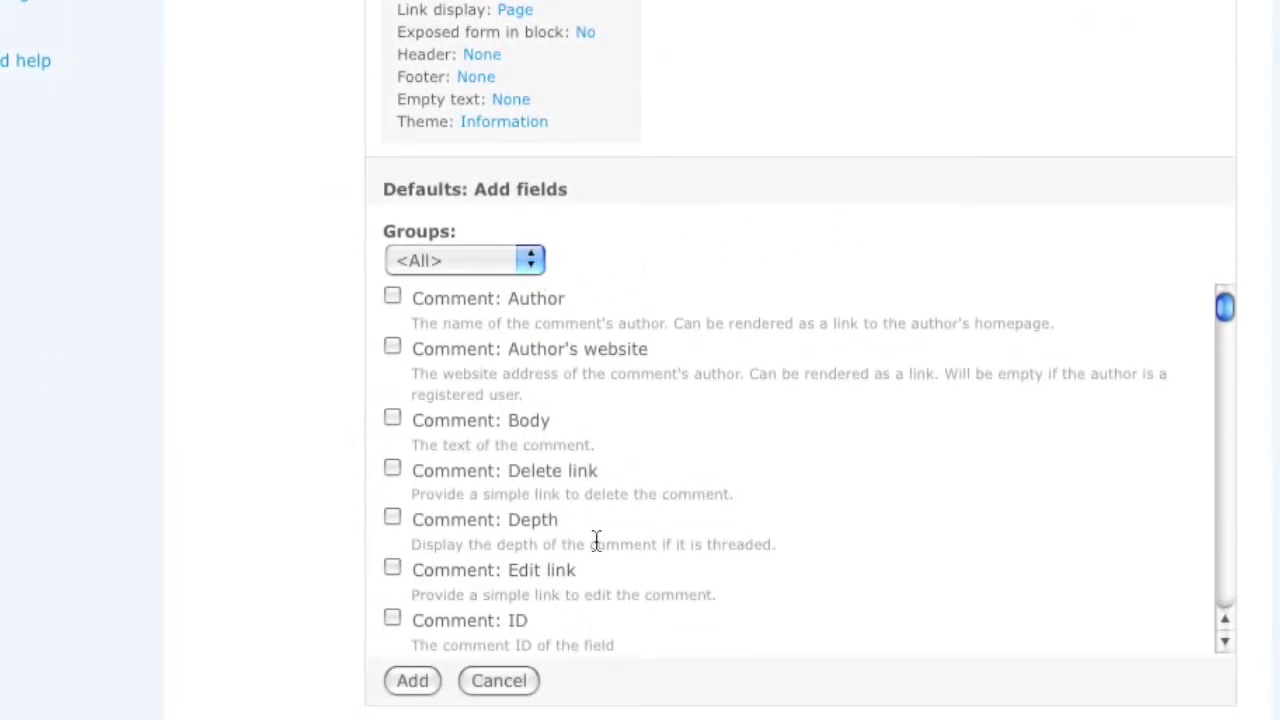
click(509, 259)
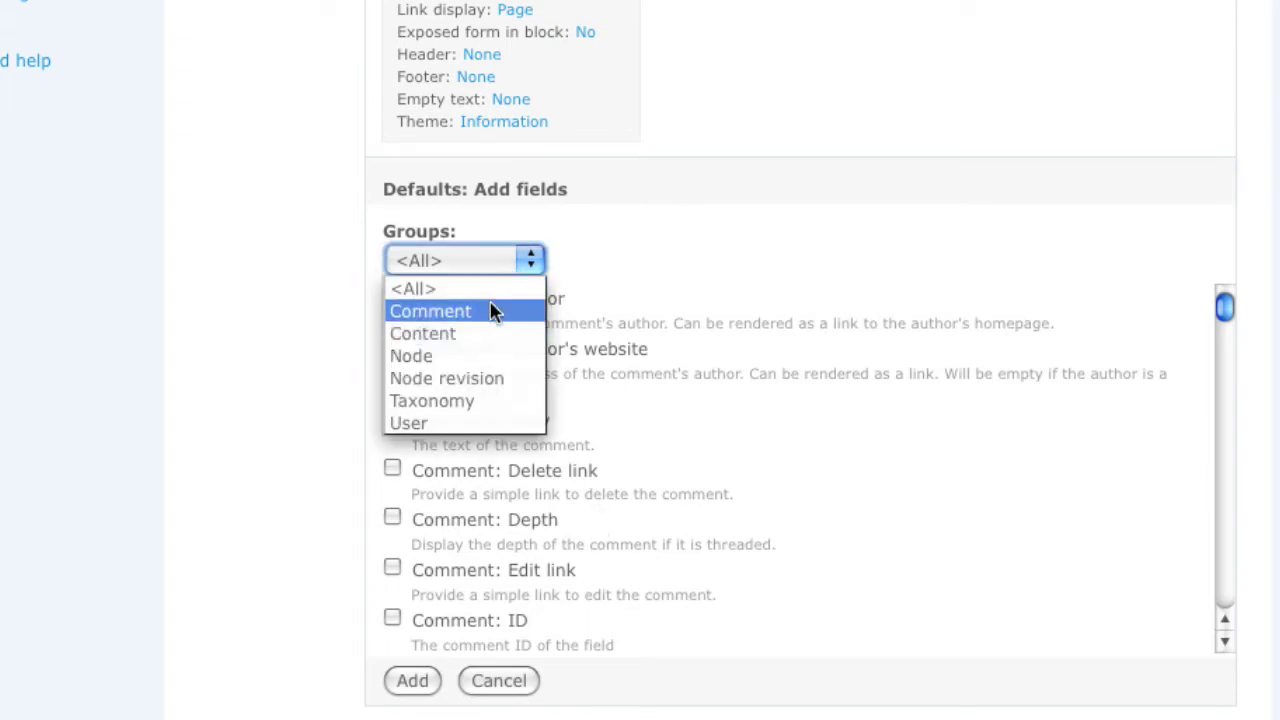
click(491, 312)
click(489, 258)
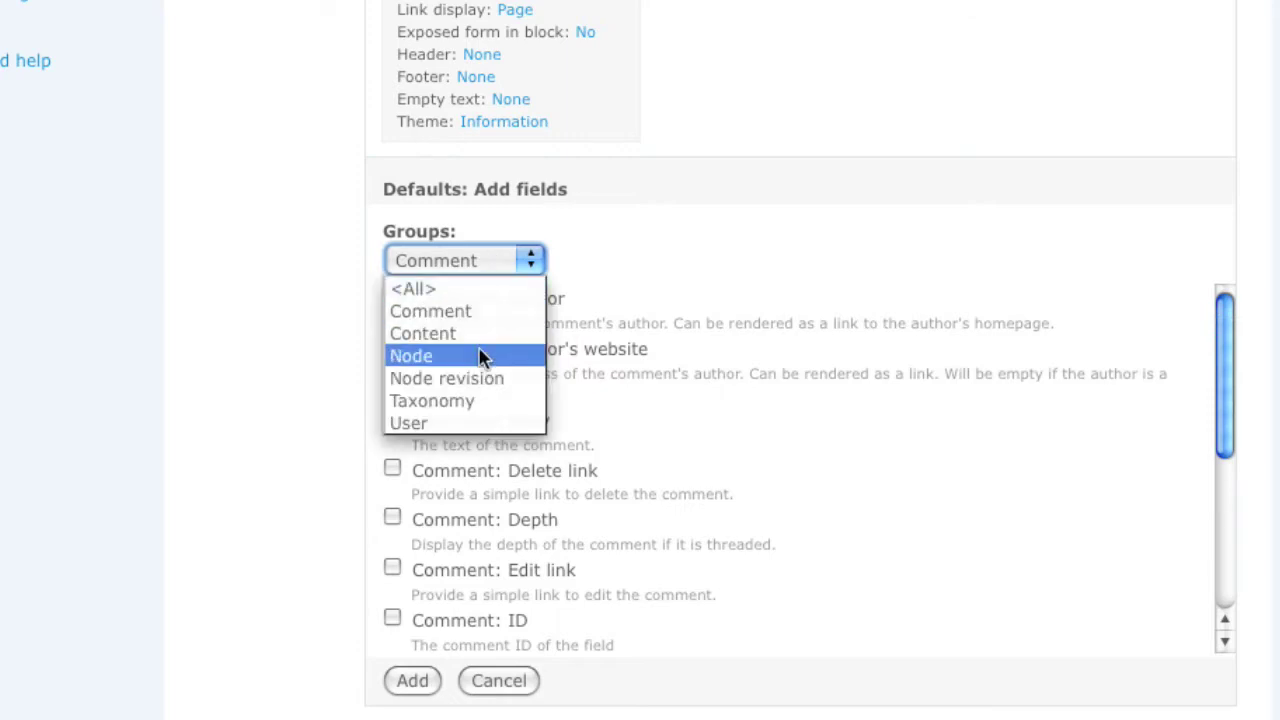
click(478, 356)
click(498, 268)
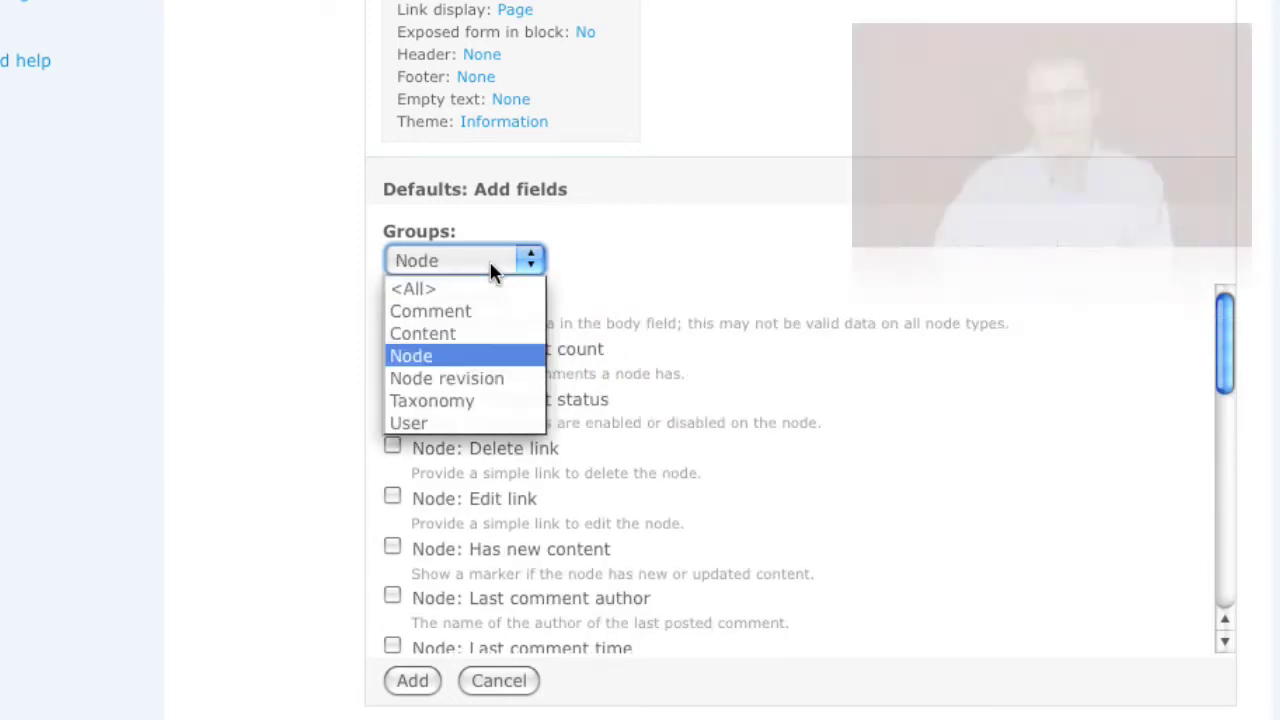
click(488, 285)
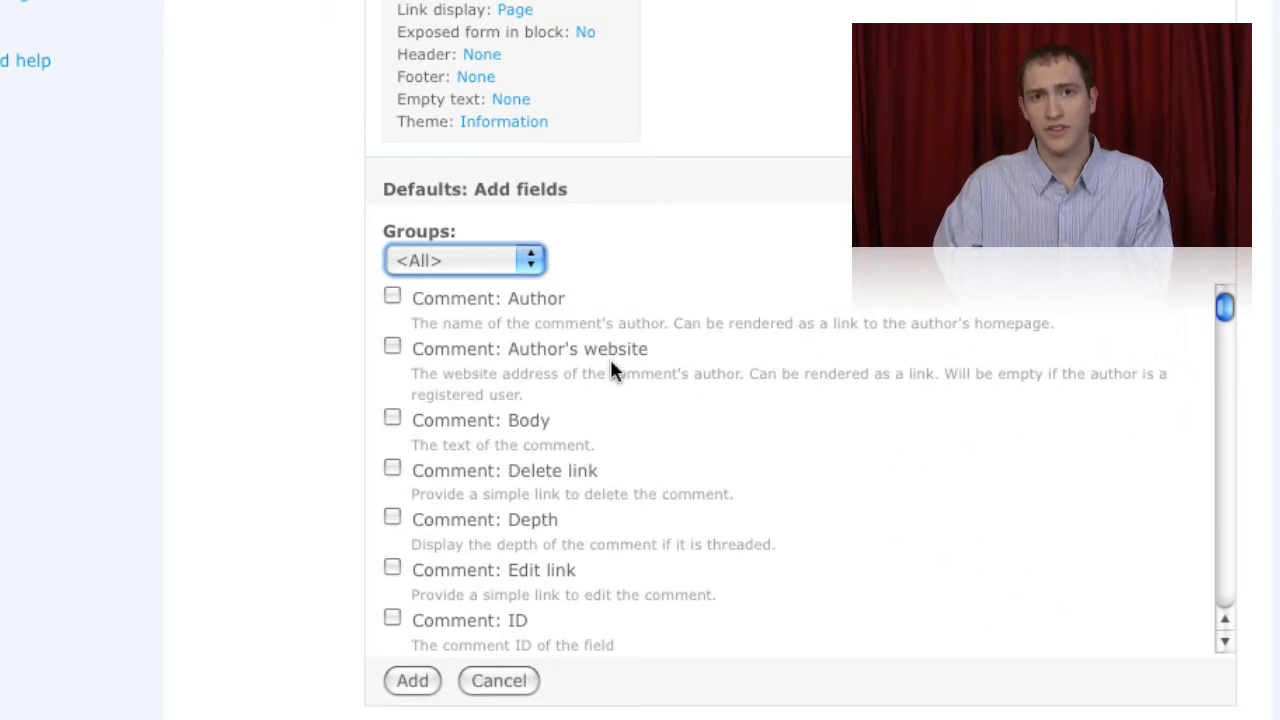
scroll(700, 378, down, 5)
scroll(704, 378, down, 10)
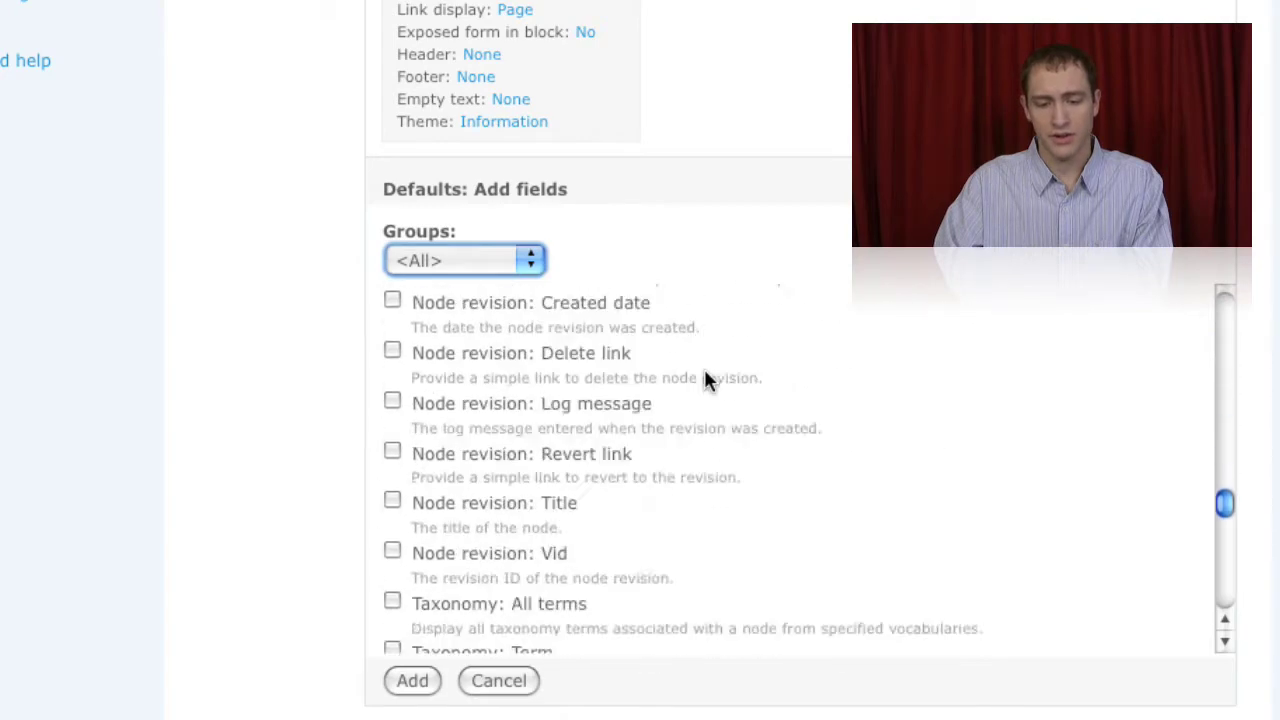
Step: Filter the available fields to the Node group and add the Node: Title field to the view
click(500, 262)
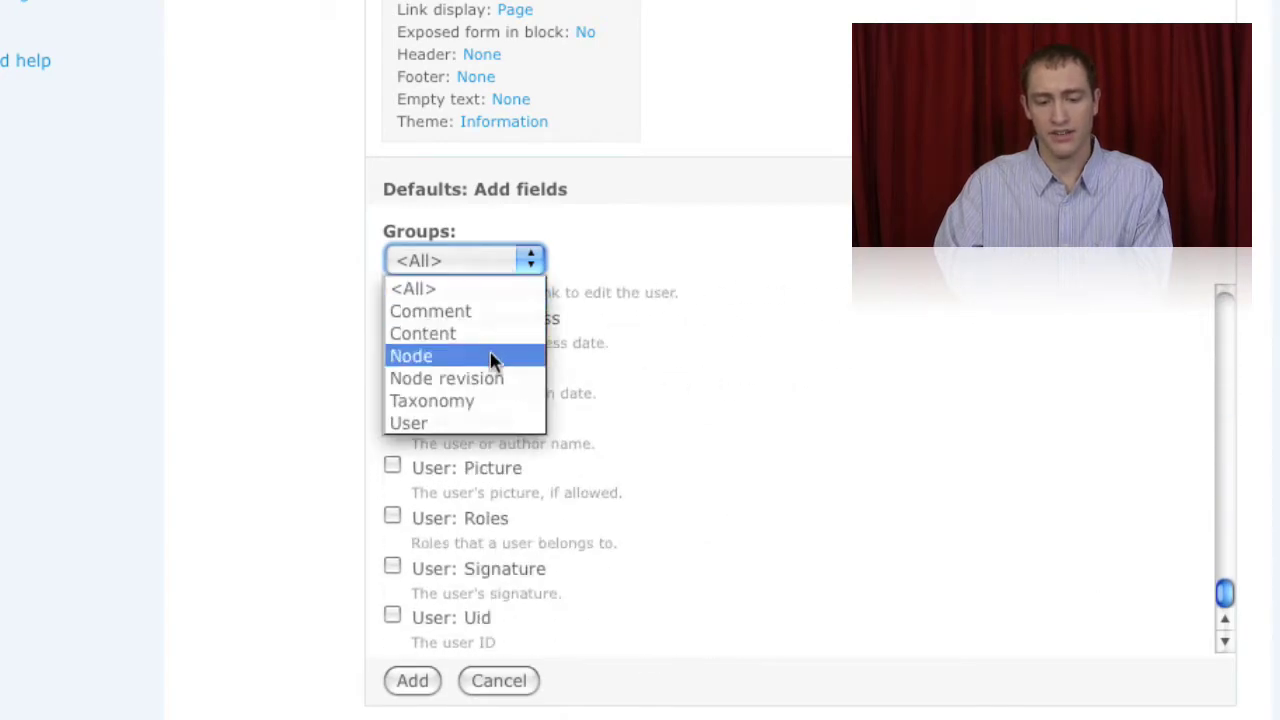
click(487, 356)
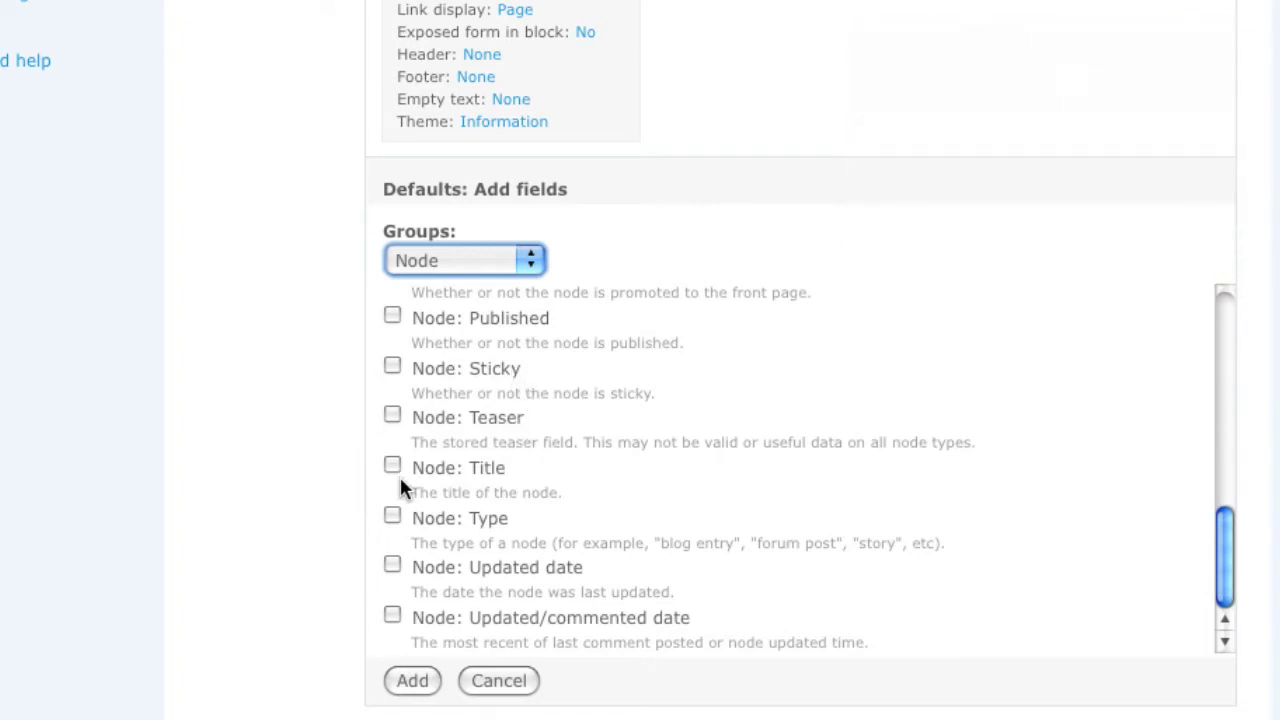
click(391, 465)
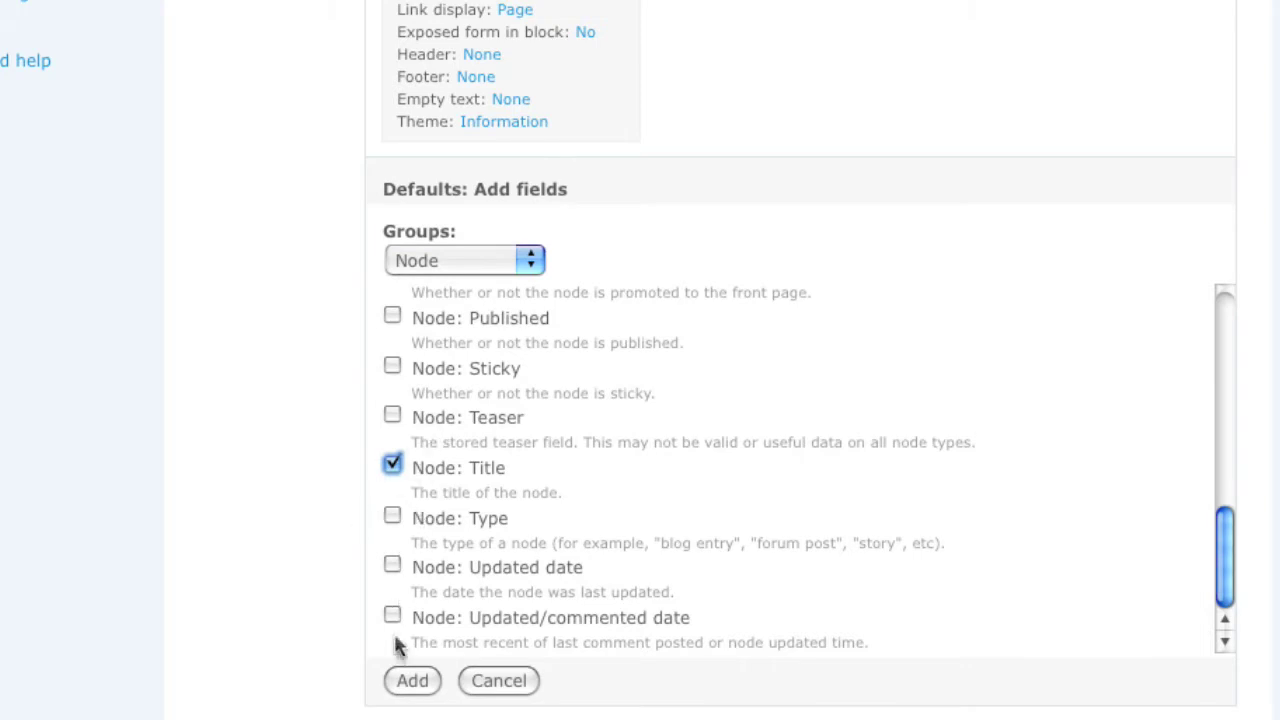
click(413, 682)
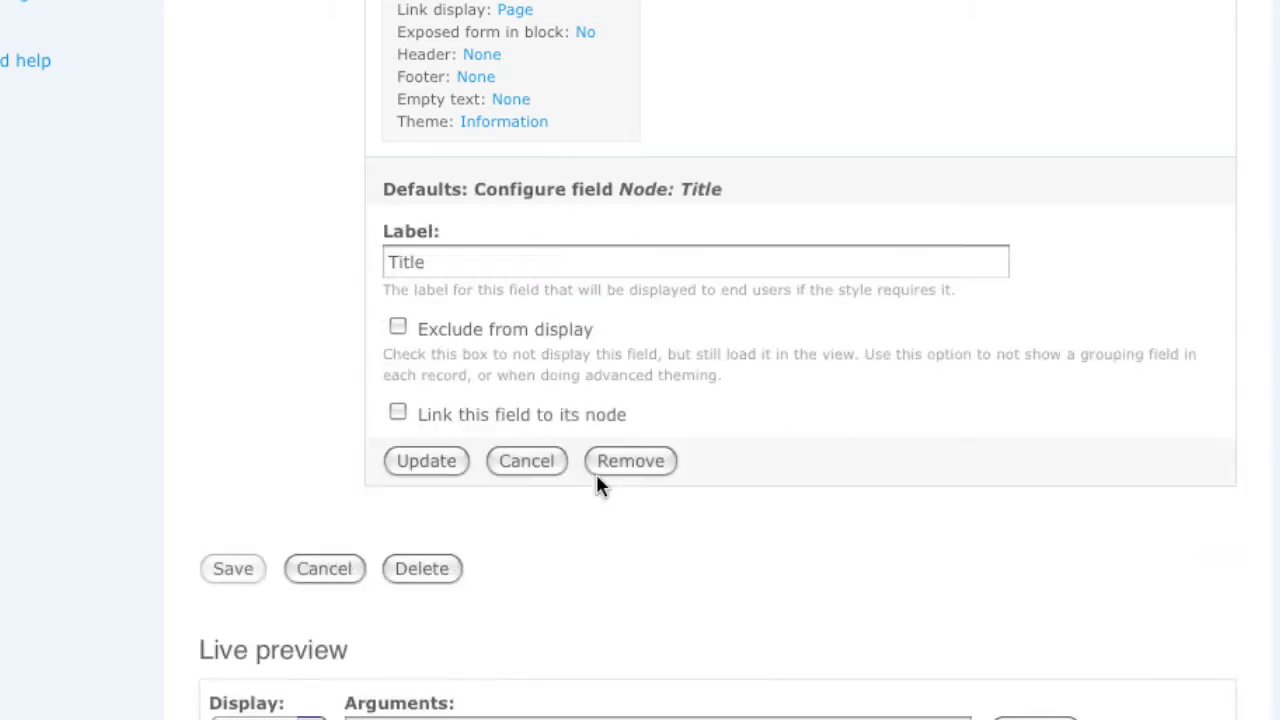
Step: Configure the Node: Title field to link to its node, keeping the label Title
scroll(601, 483, up, 5)
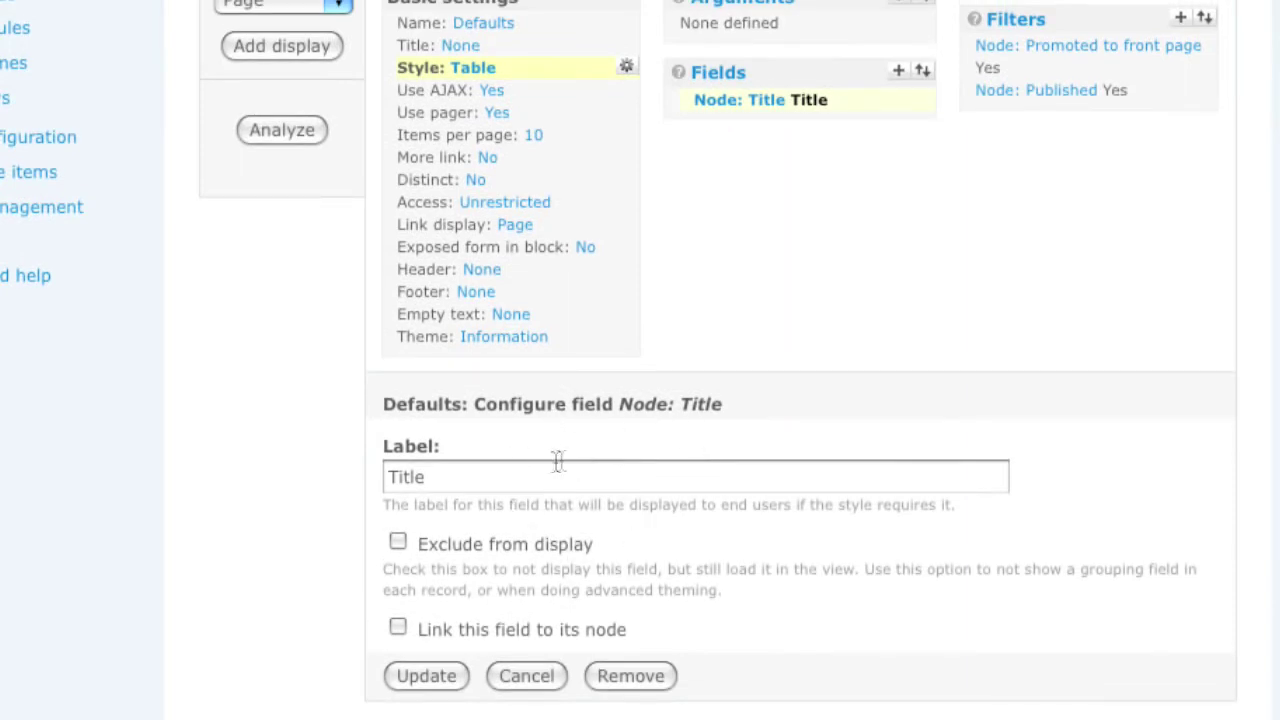
click(554, 484)
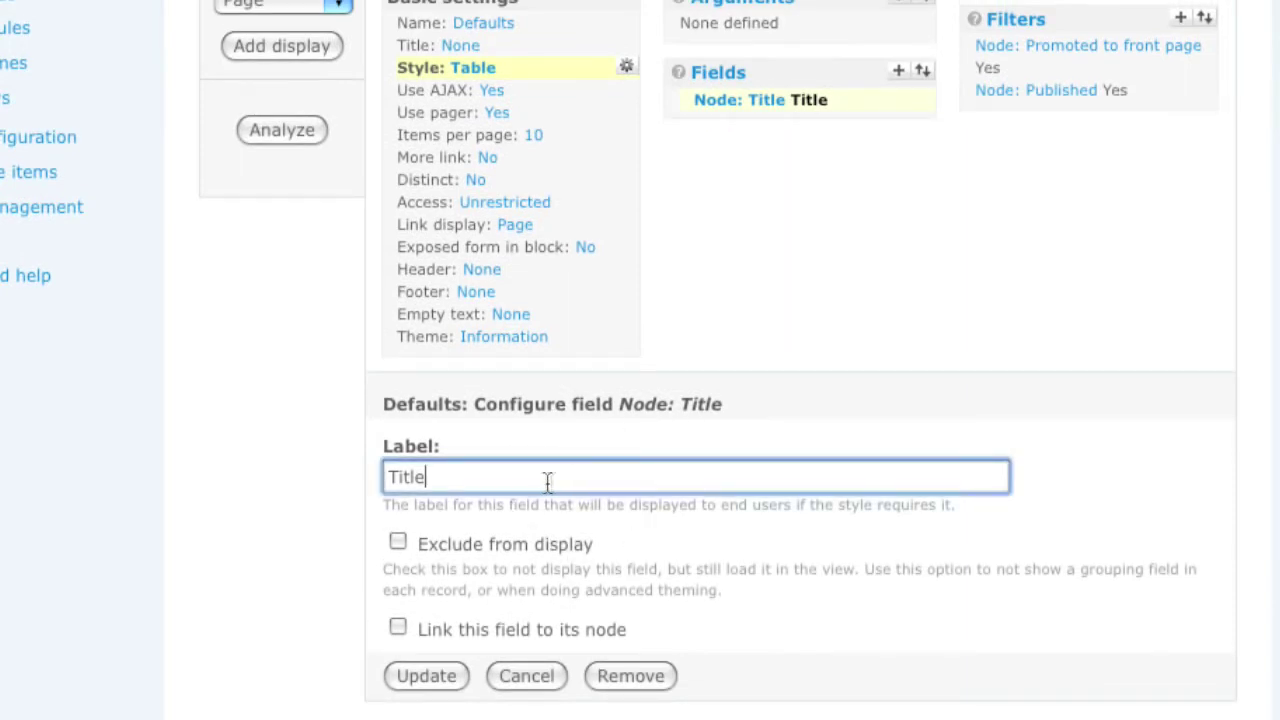
click(403, 628)
click(437, 680)
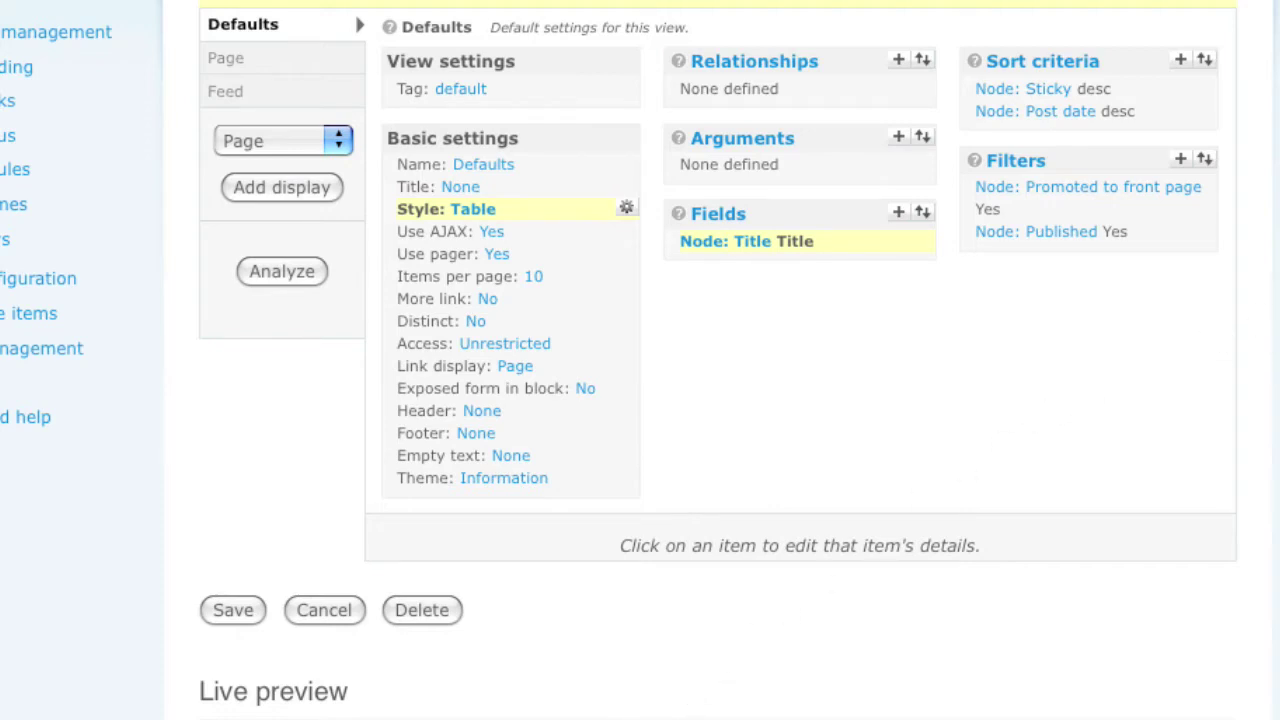
Step: Review the live preview, and add the Node: Teaser and Node: Updated date fields from the Node group
scroll(1268, 426, down, 6)
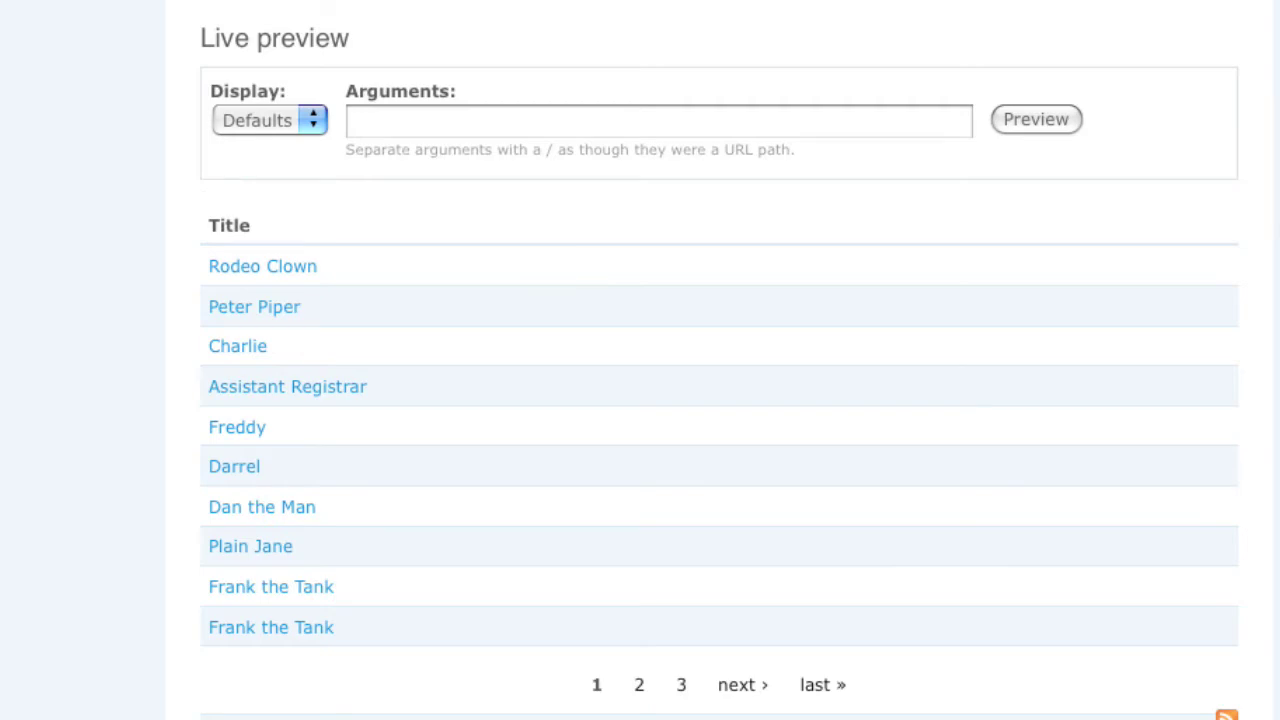
scroll(640, 360, up, 10)
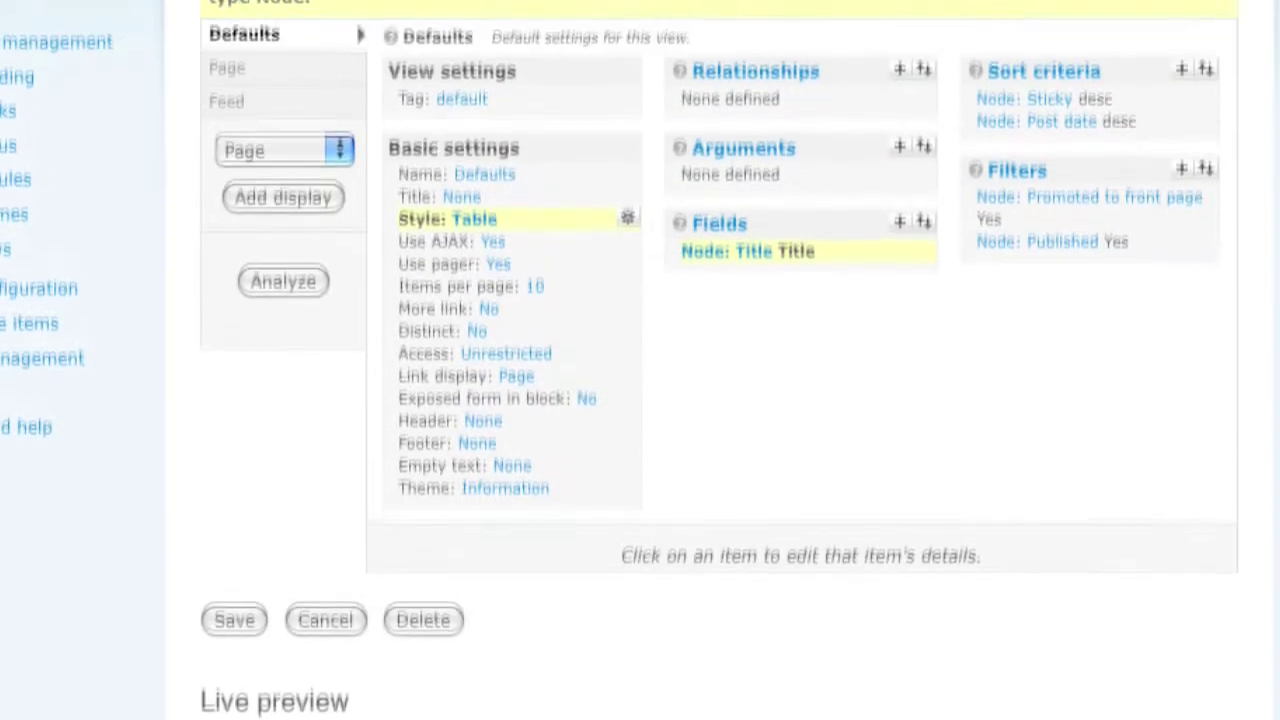
scroll(640, 360, up, 1)
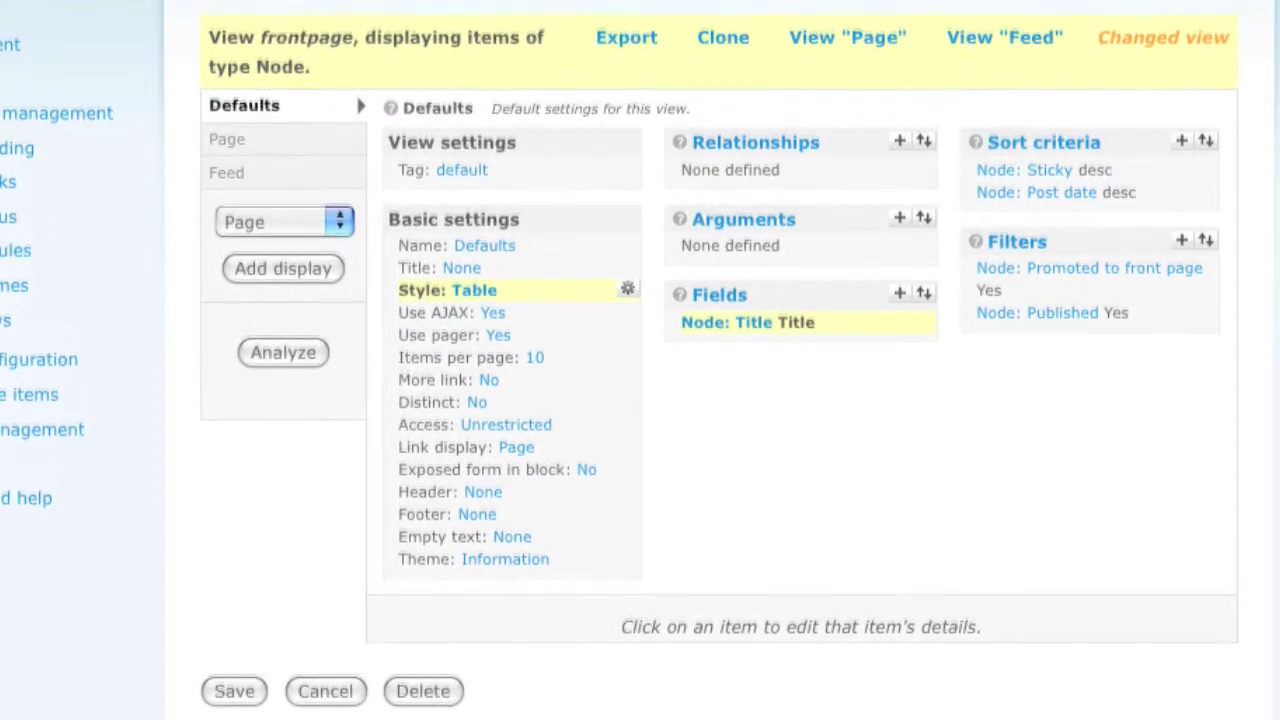
click(901, 297)
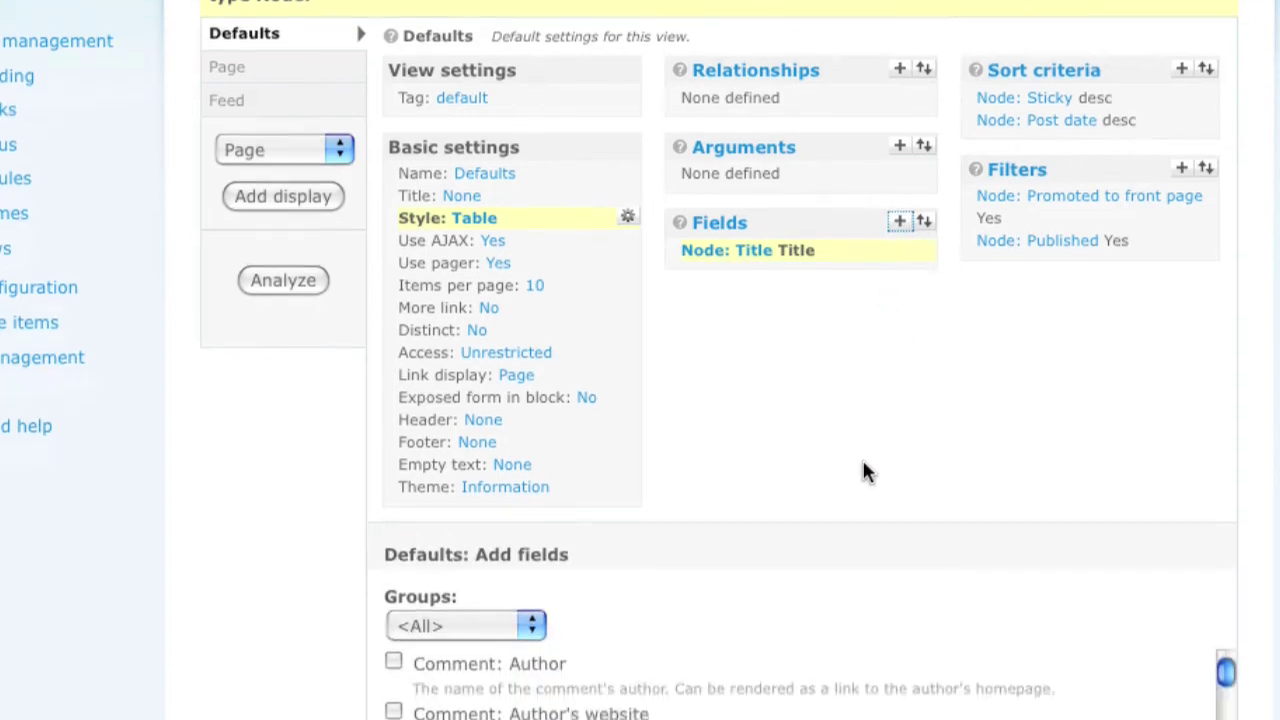
click(489, 232)
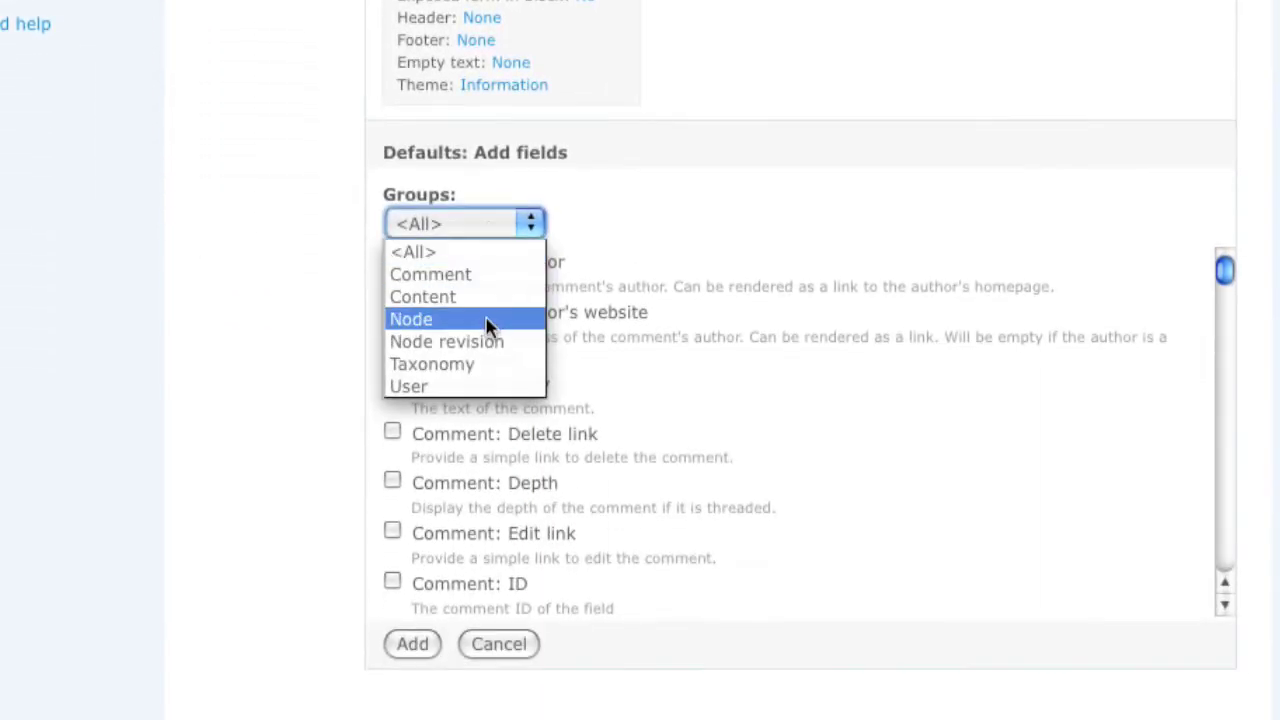
click(484, 318)
scroll(440, 360, down, 5)
scroll(430, 380, down, 3)
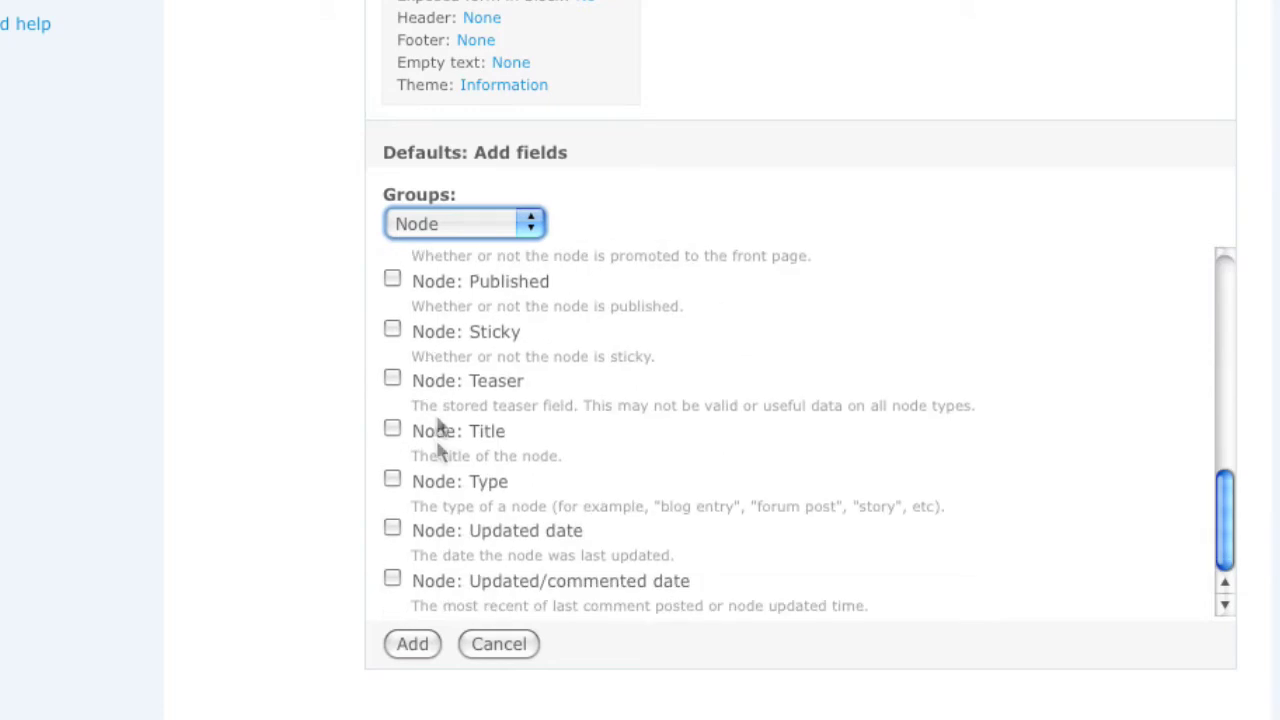
click(393, 379)
click(393, 530)
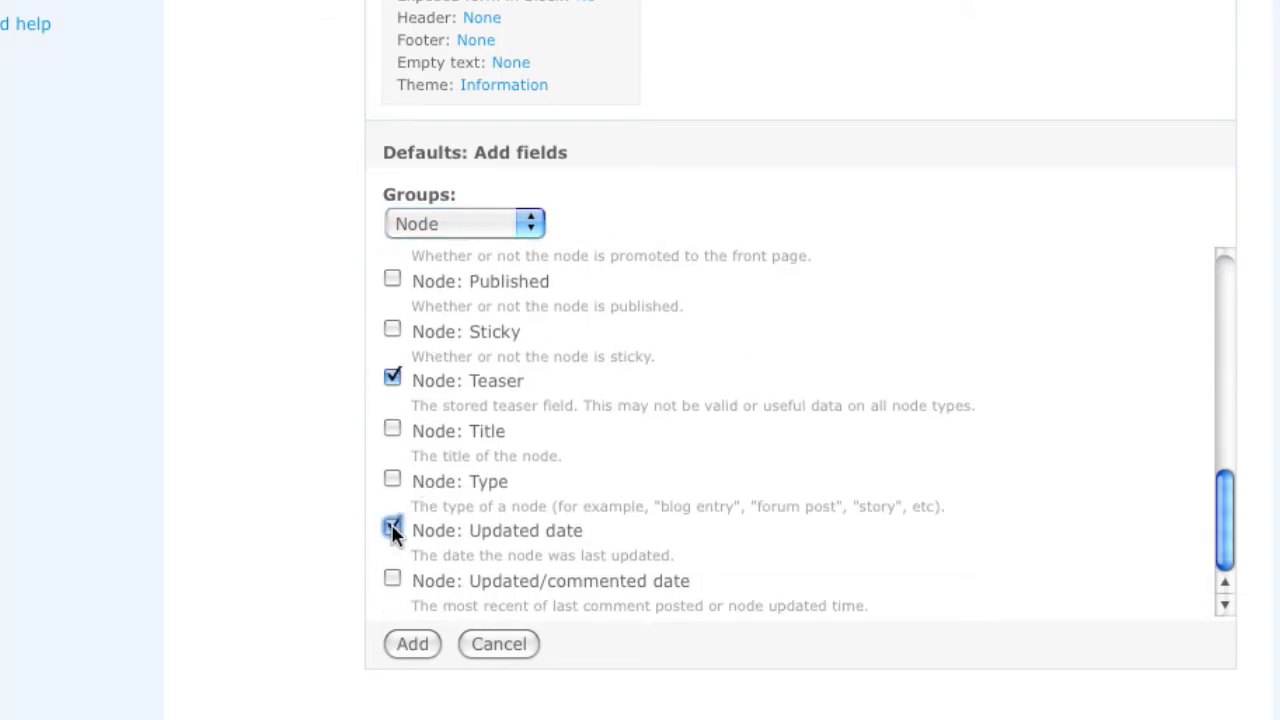
click(410, 645)
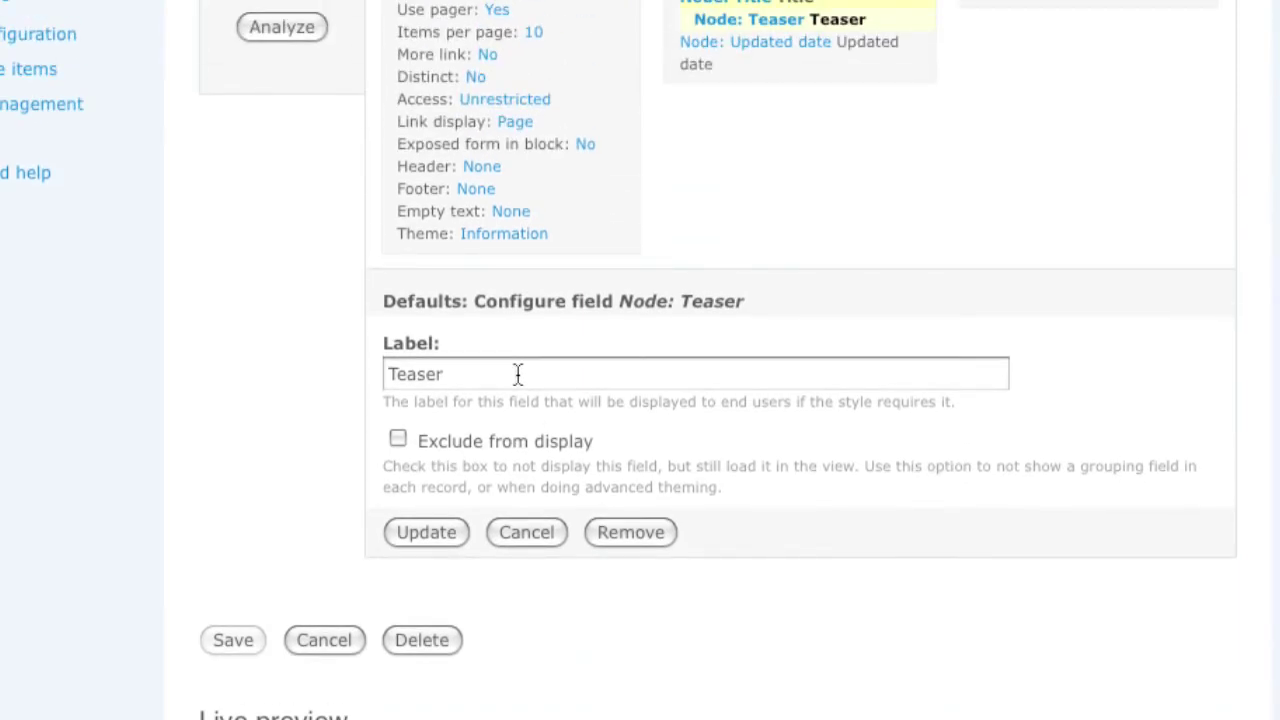
Step: Clear the Teaser field's label and set the Updated date field's date format to "Wed, 02/04/2009 - 15:17"
double_click(506, 375)
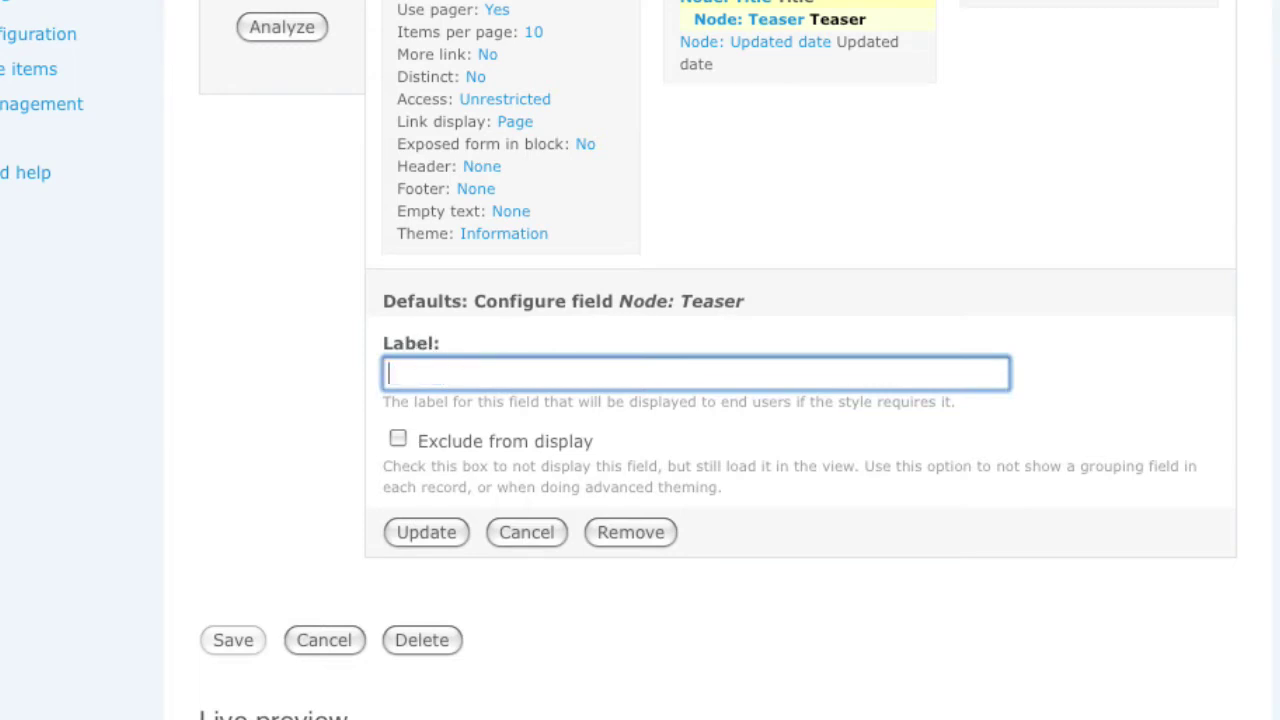
click(428, 538)
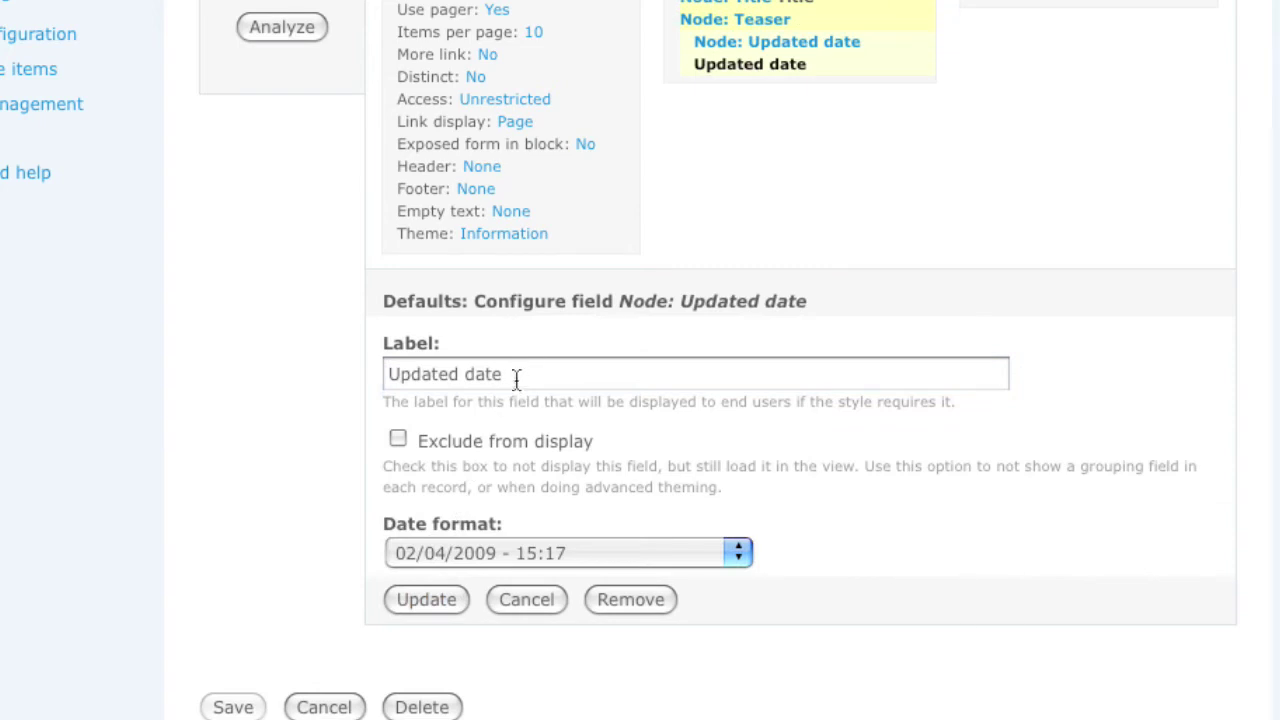
drag(516, 377, 500, 306)
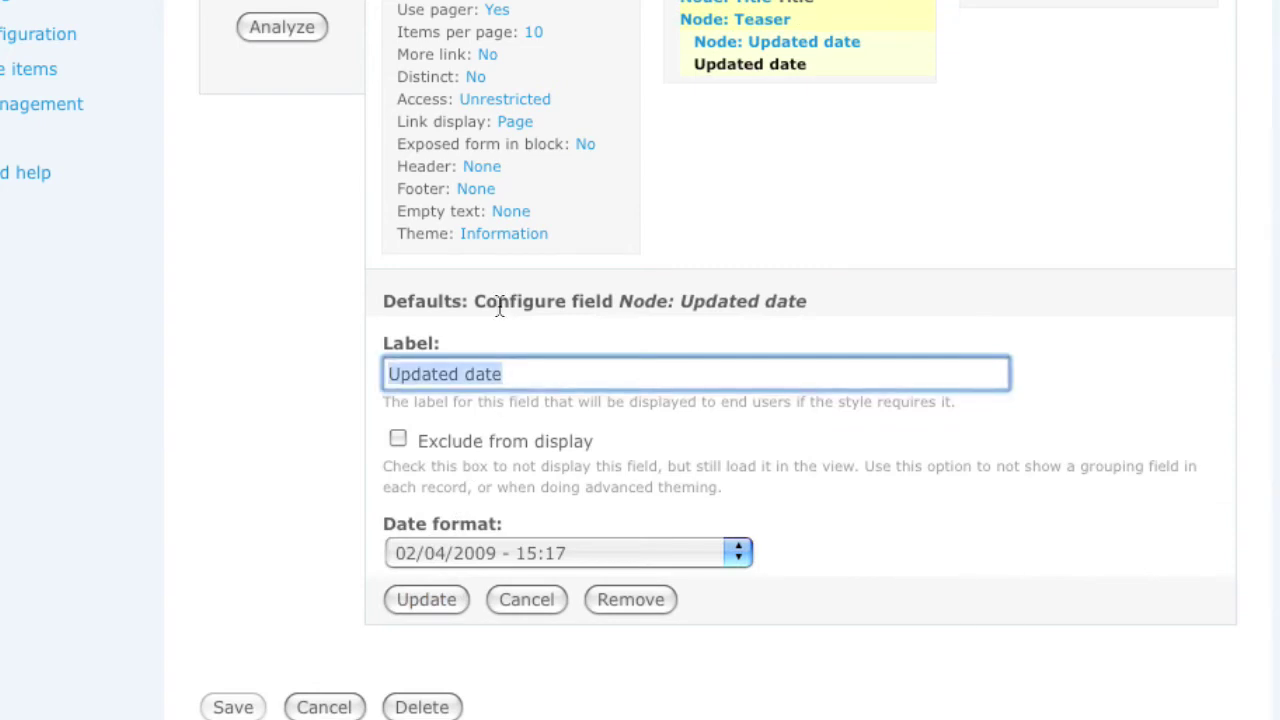
click(487, 558)
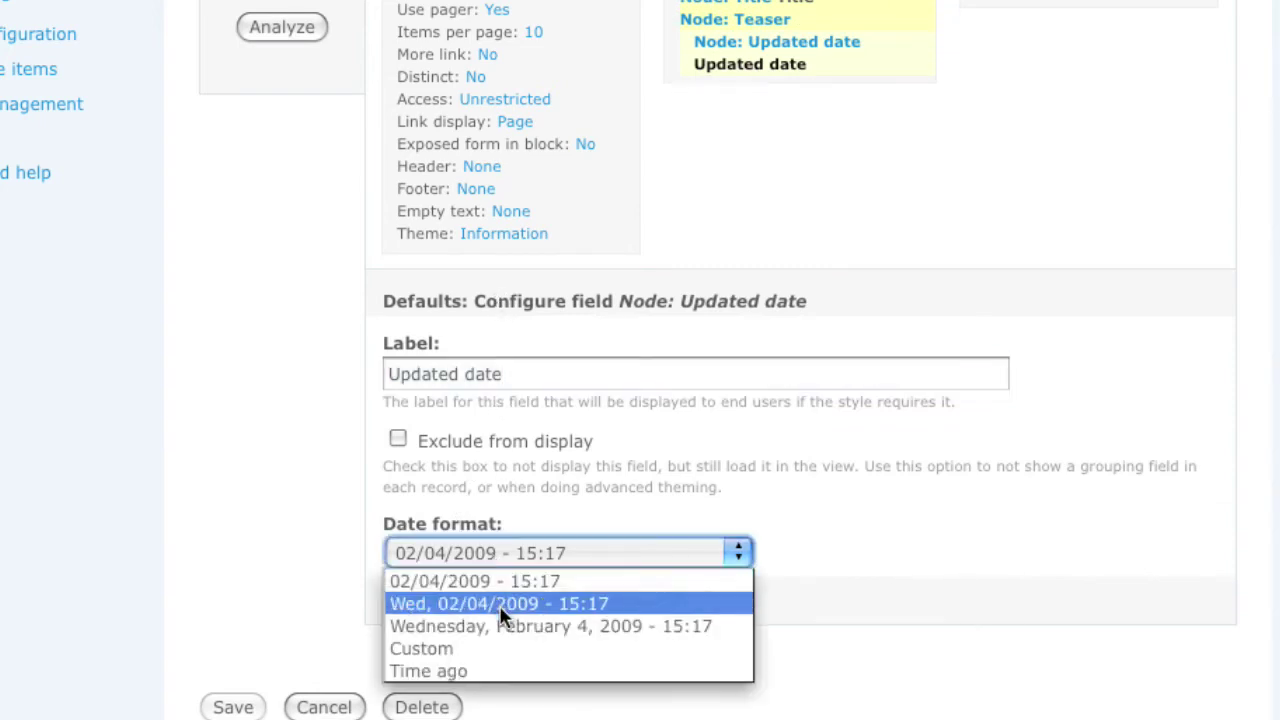
click(501, 605)
click(436, 597)
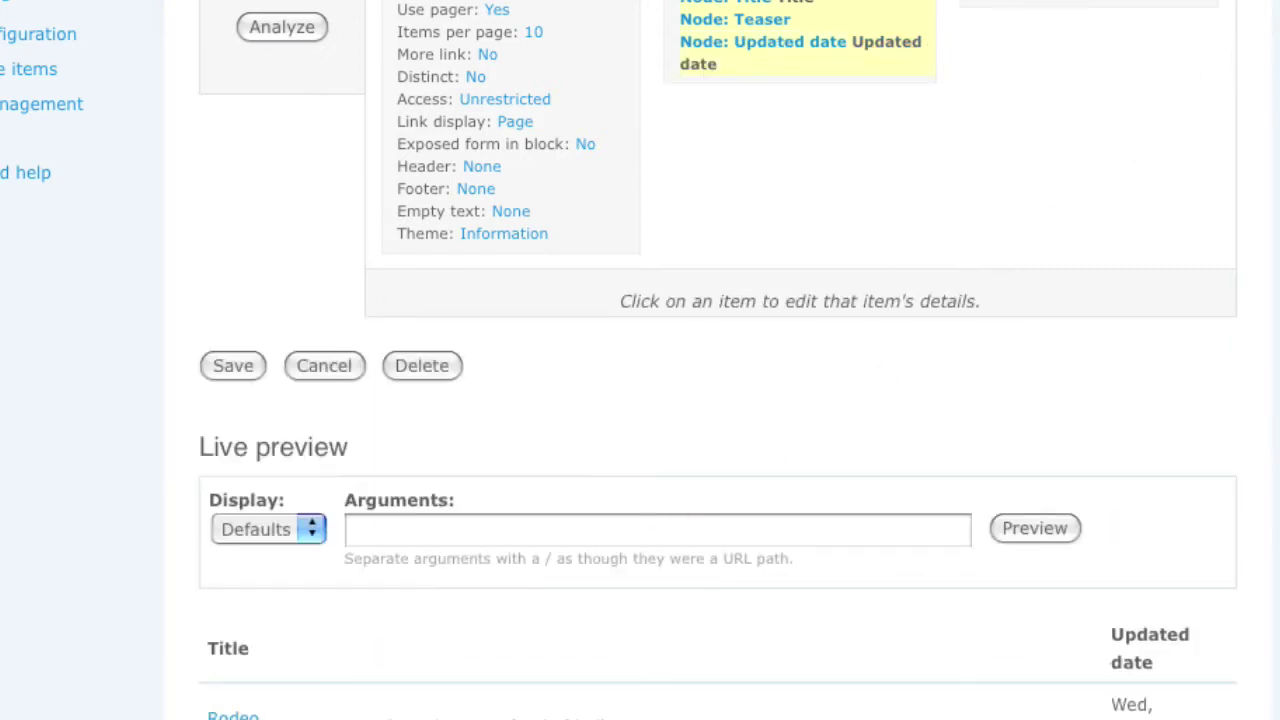
Step: Rearrange the Defaults display's fields so Node: Updated date comes between Node: Title and Node: Teaser, and check the live preview
scroll(640, 400, down, 5)
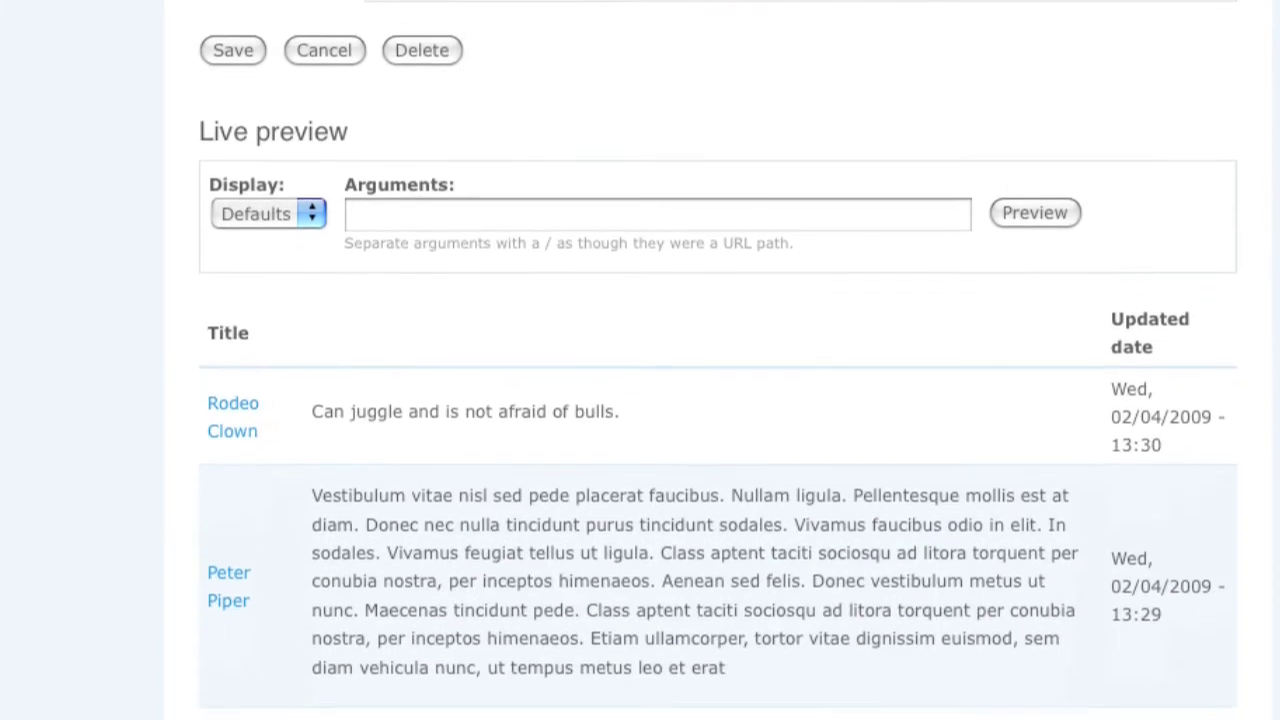
scroll(985, 220, down, 3)
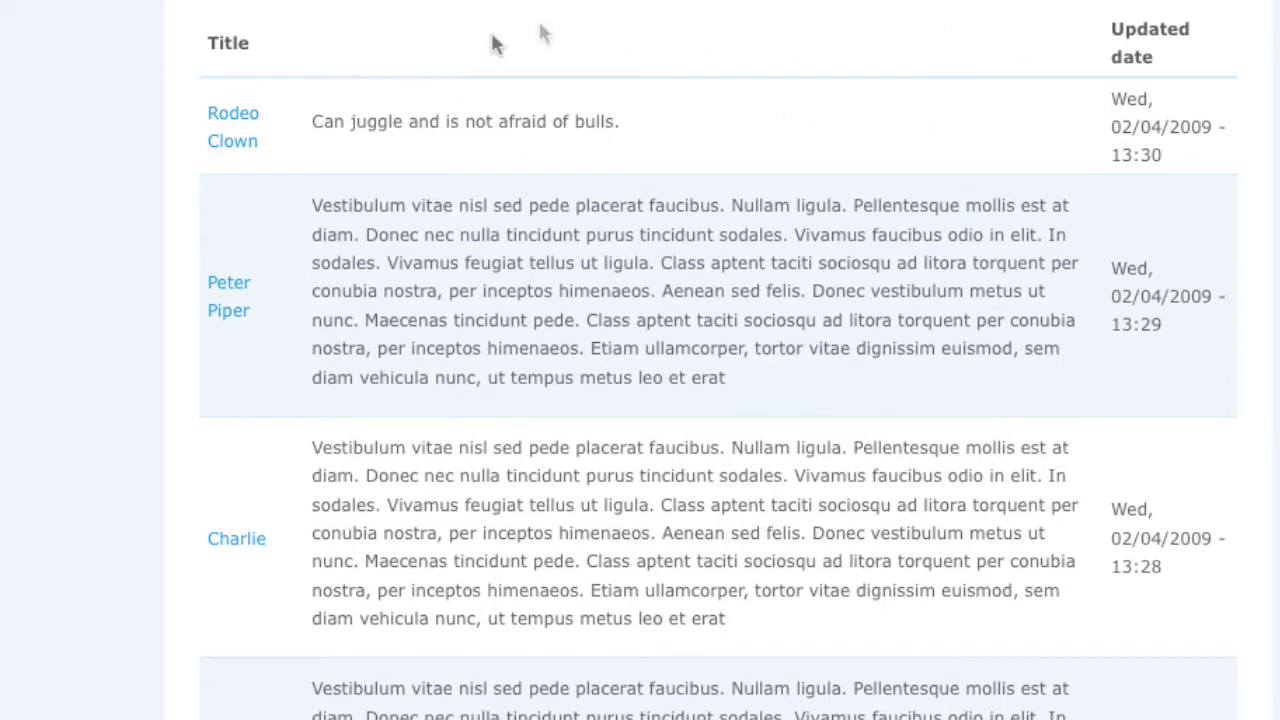
scroll(720, 400, up, 5)
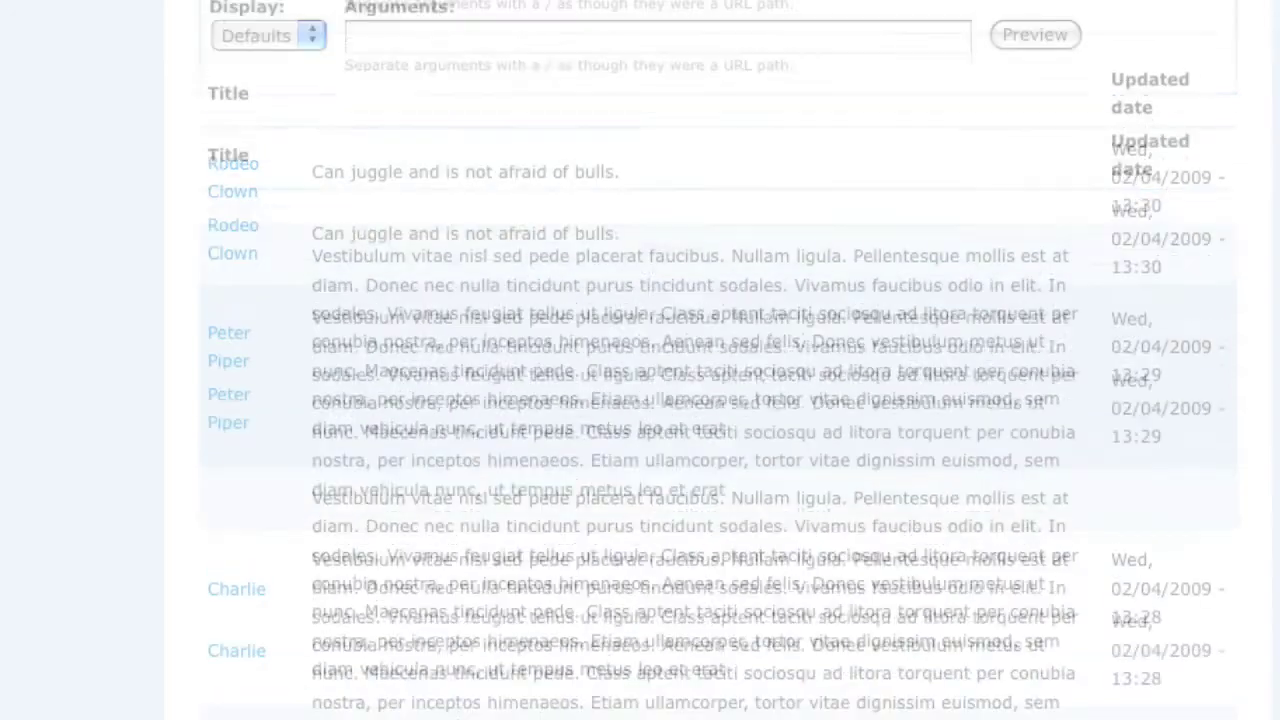
scroll(720, 400, up, 5)
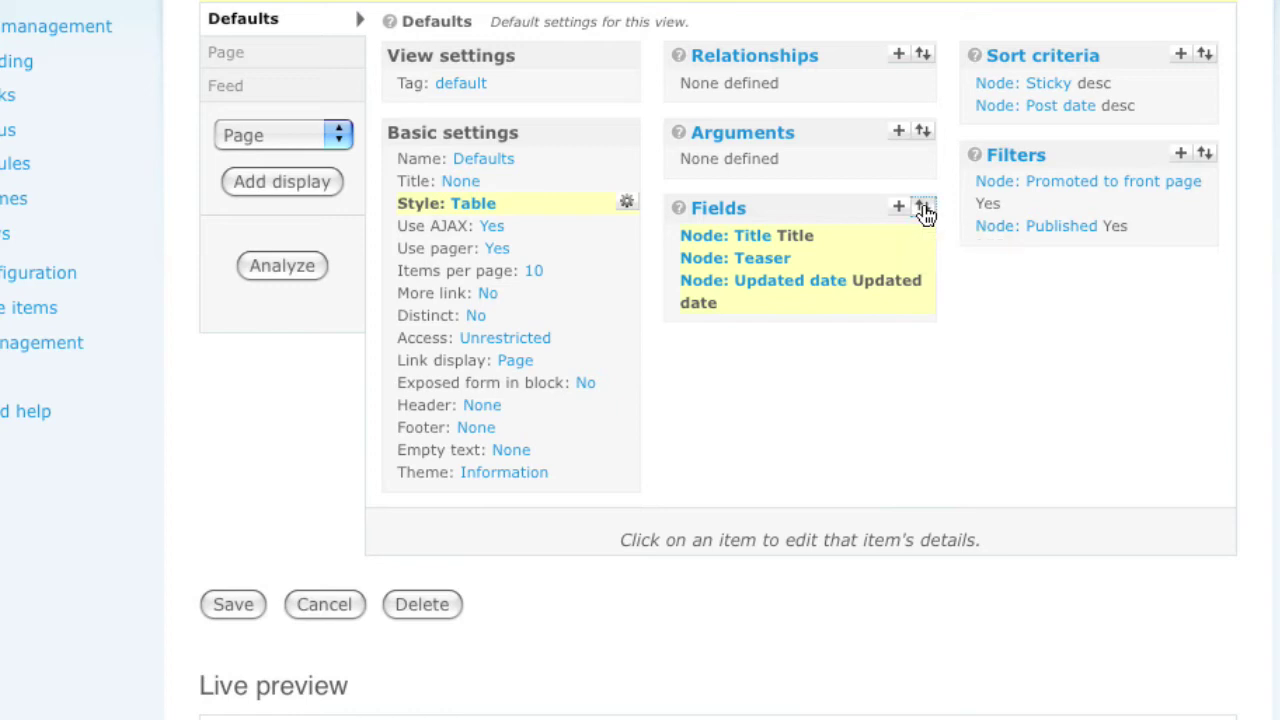
click(923, 208)
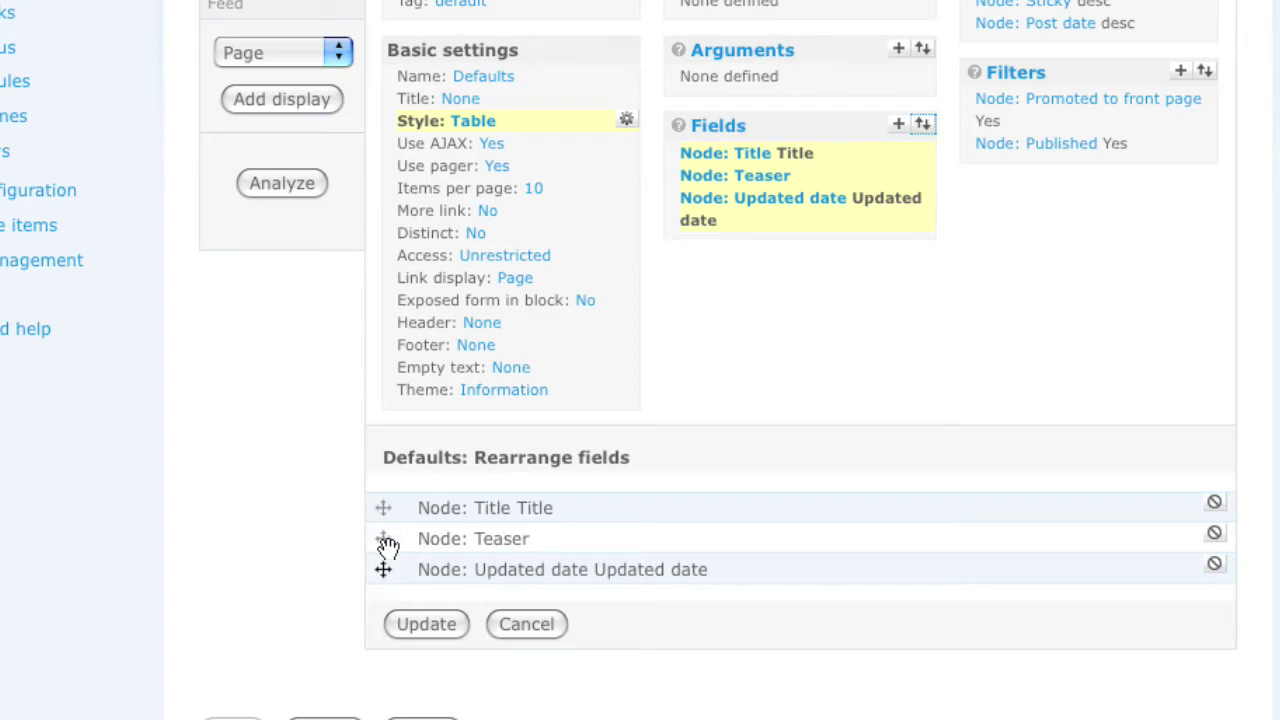
drag(383, 569, 389, 540)
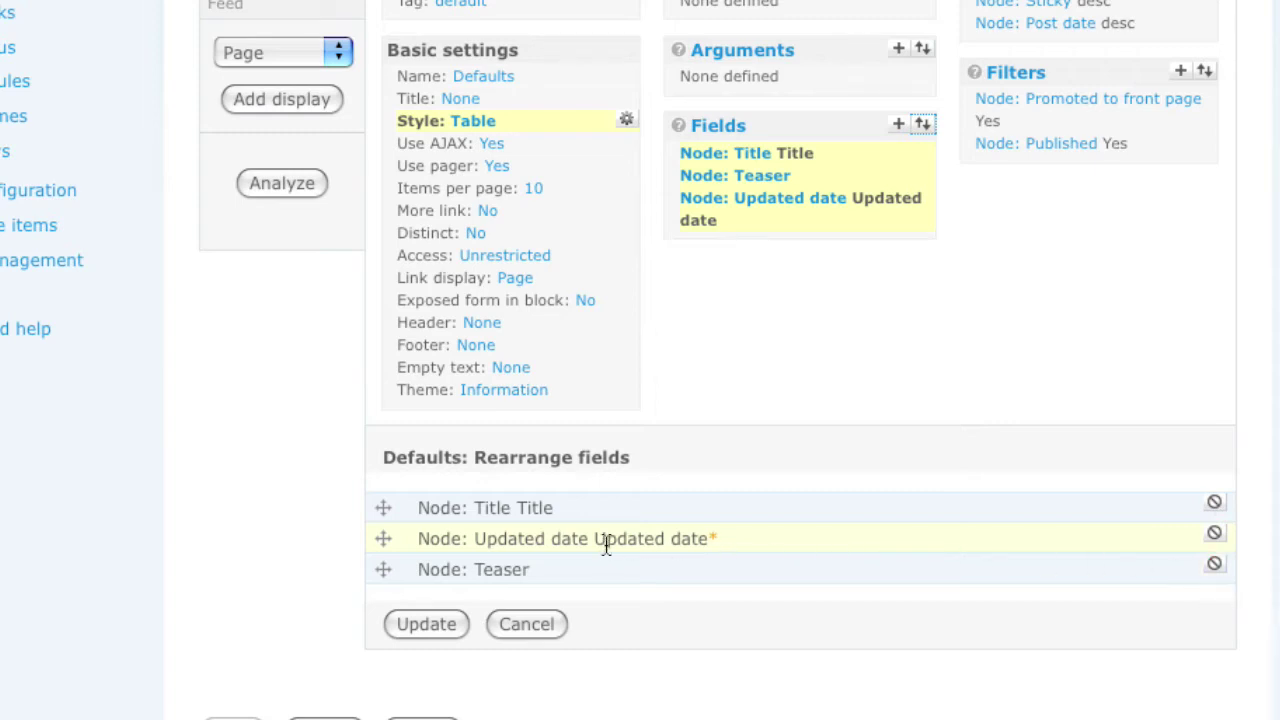
click(427, 624)
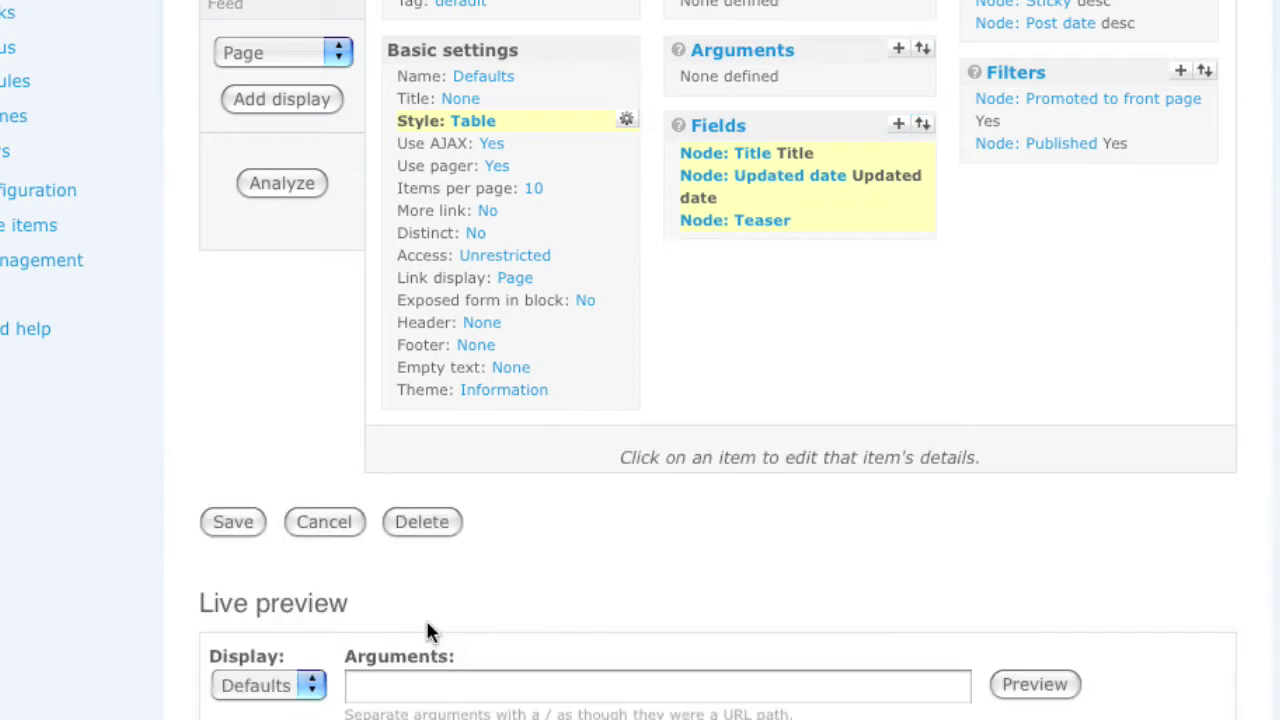
scroll(640, 360, down, 10)
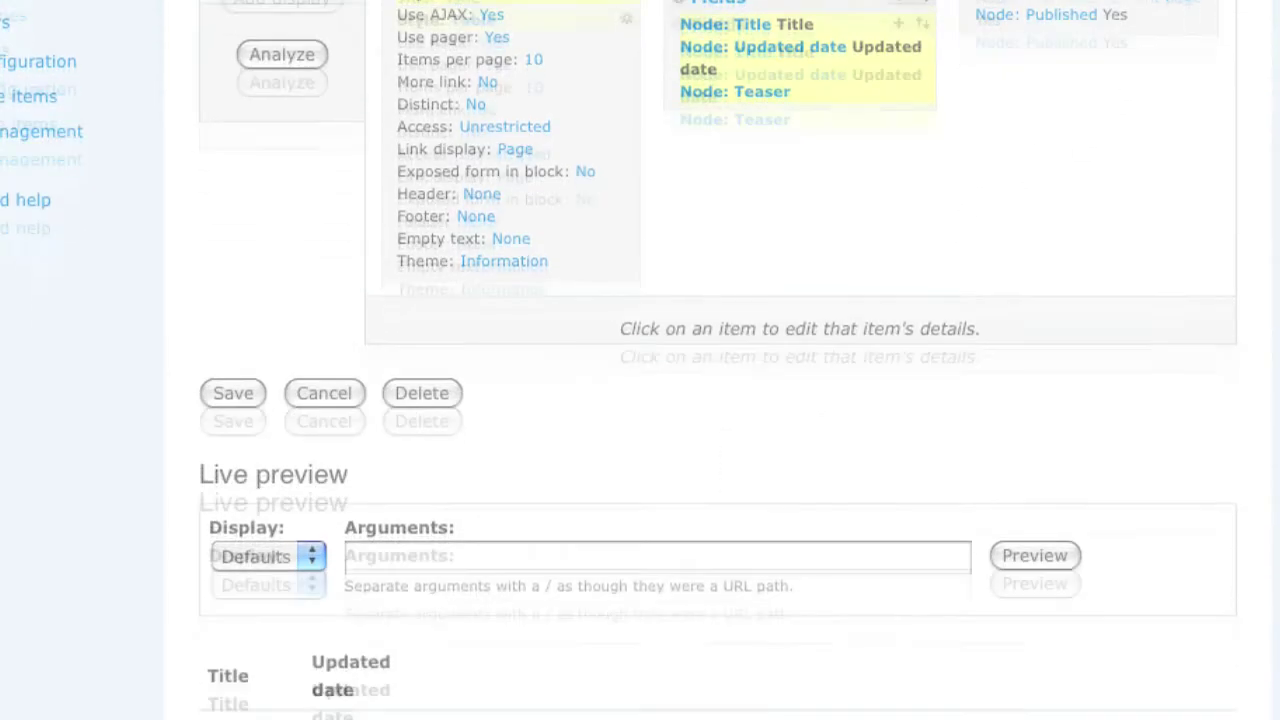
scroll(640, 360, down, 1)
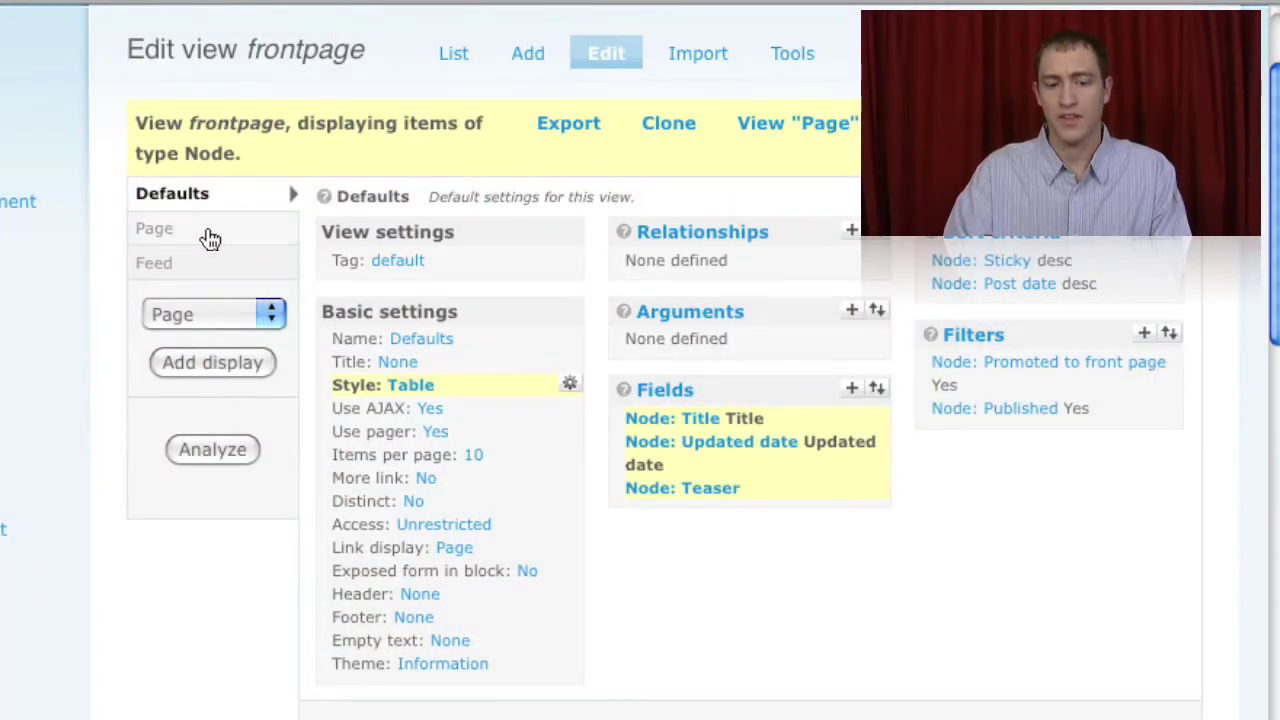
Step: Compare the settings of the Page and Feed displays with those of the Defaults display
click(208, 232)
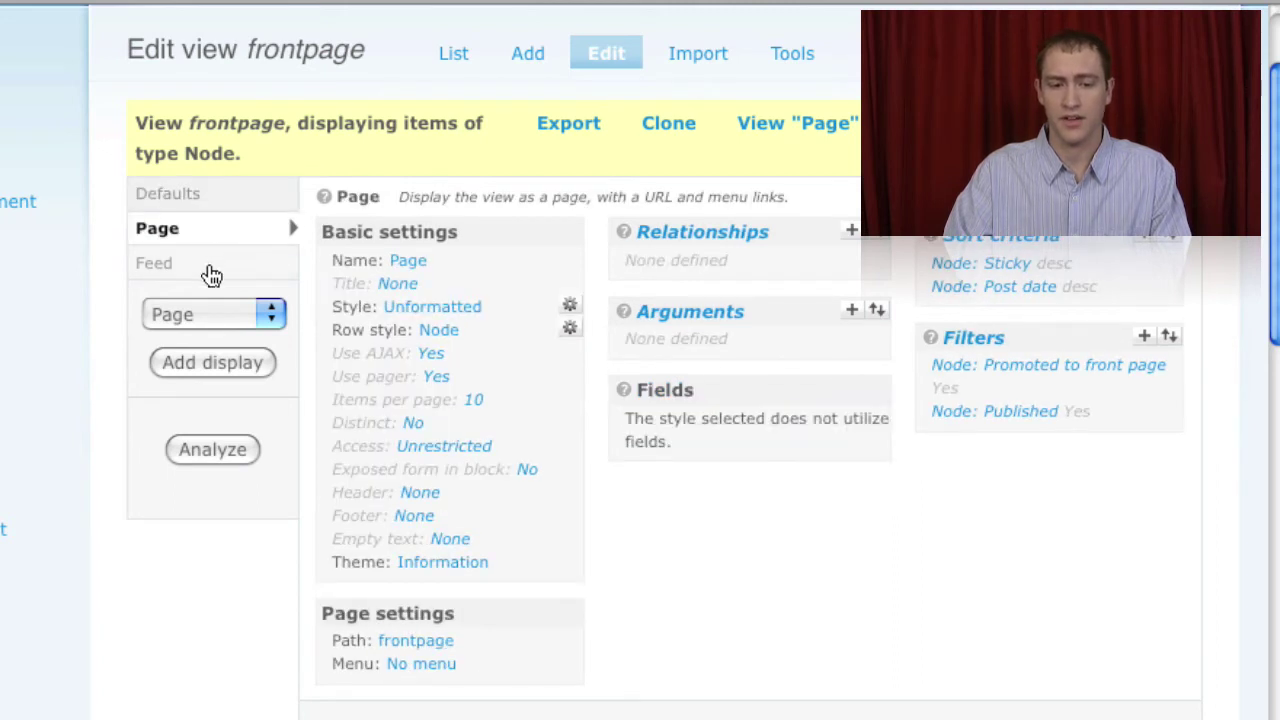
click(211, 270)
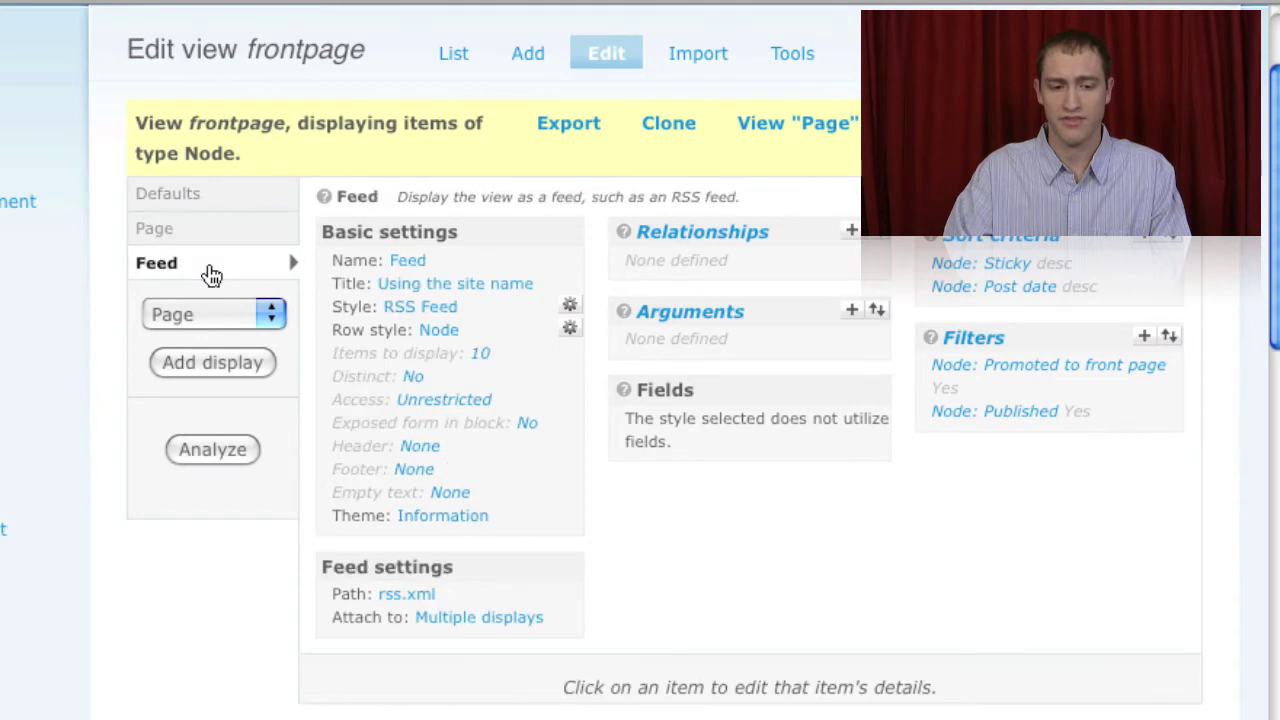
click(221, 236)
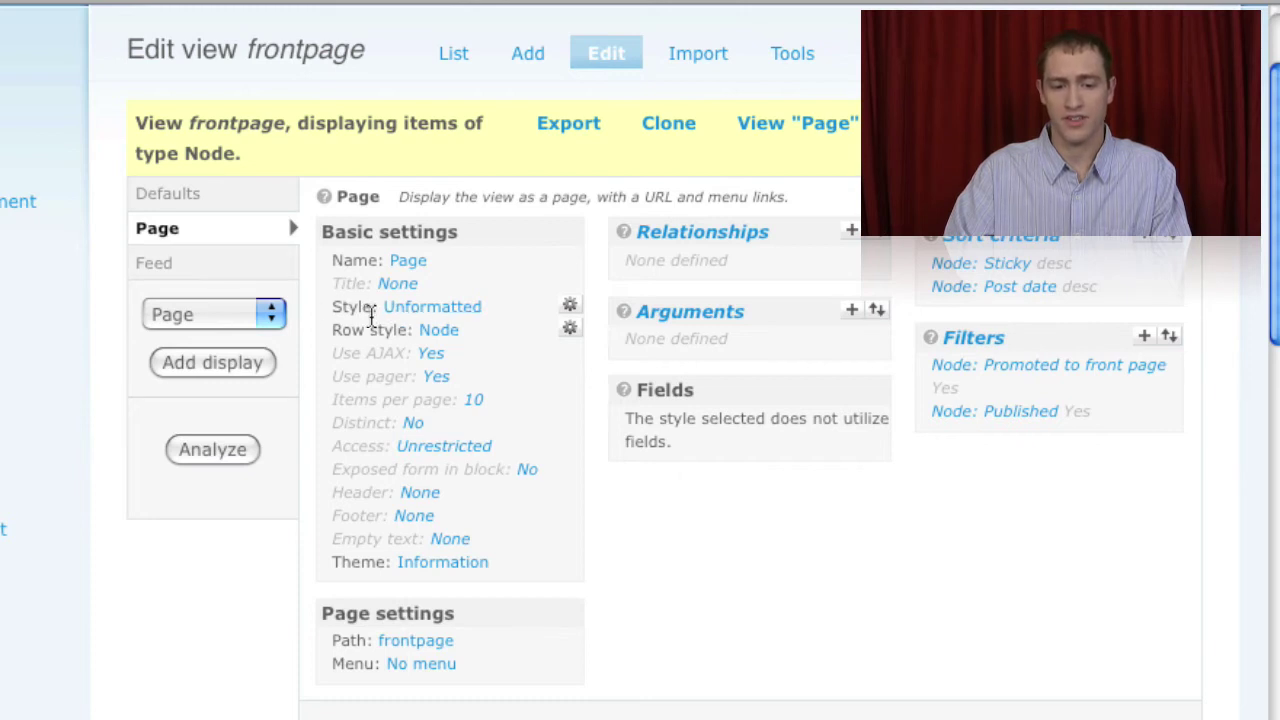
click(192, 194)
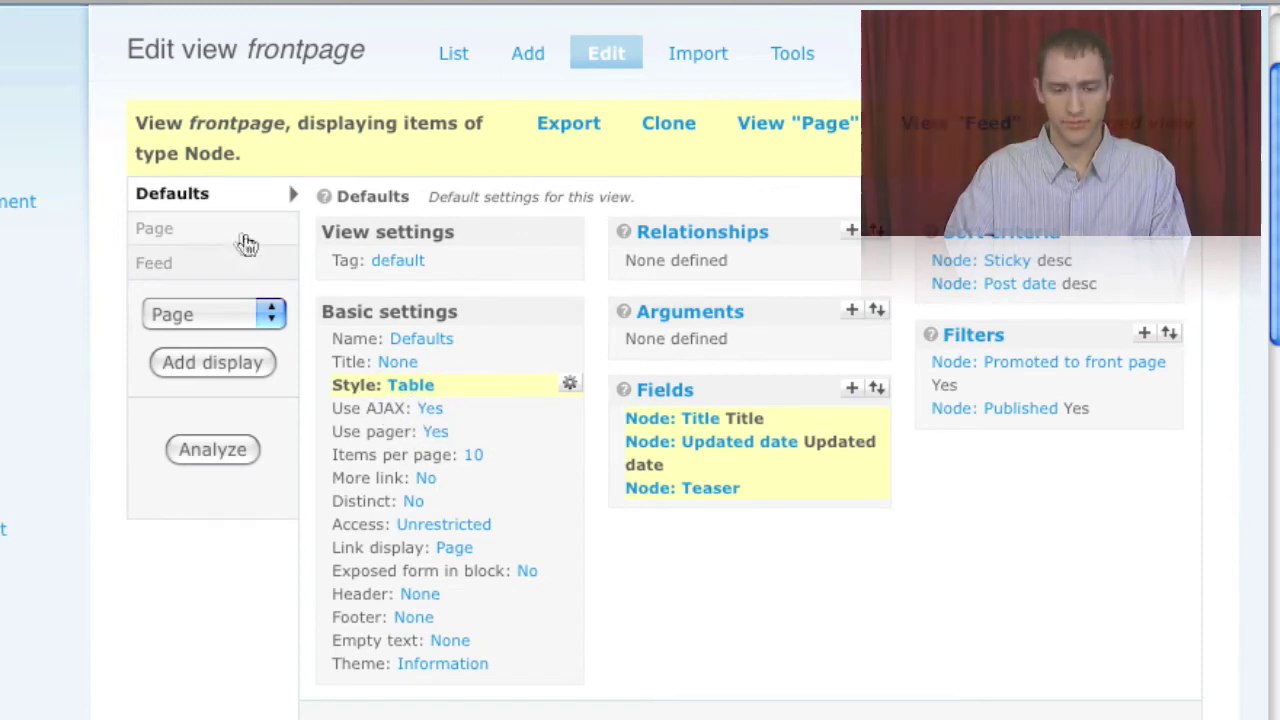
Step: Override the Page display's Items per page setting and set it to 15
click(231, 239)
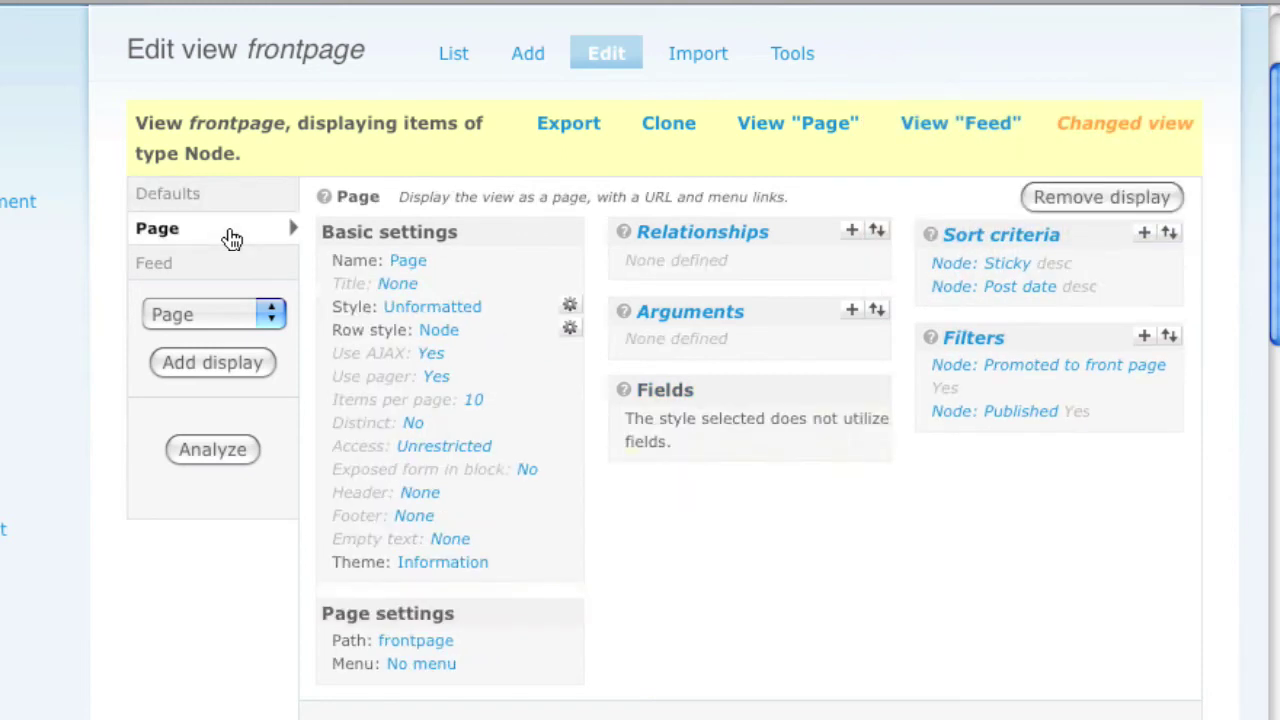
click(474, 402)
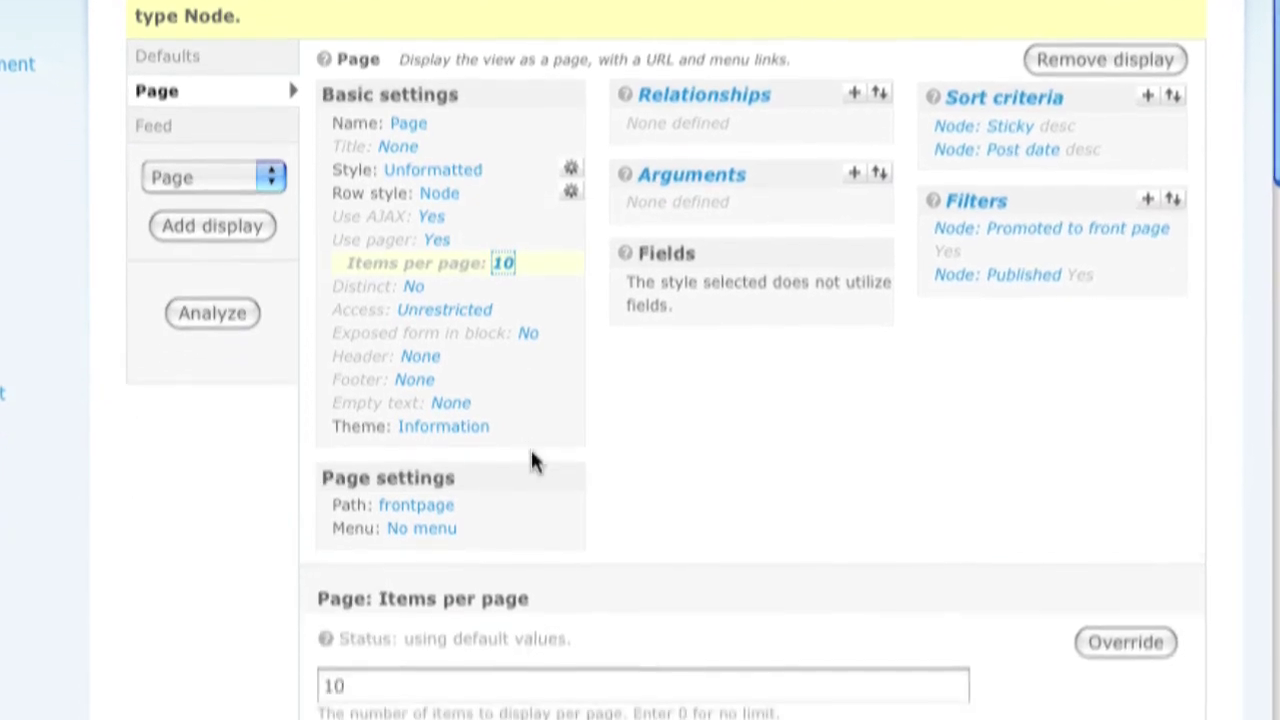
drag(350, 415, 551, 414)
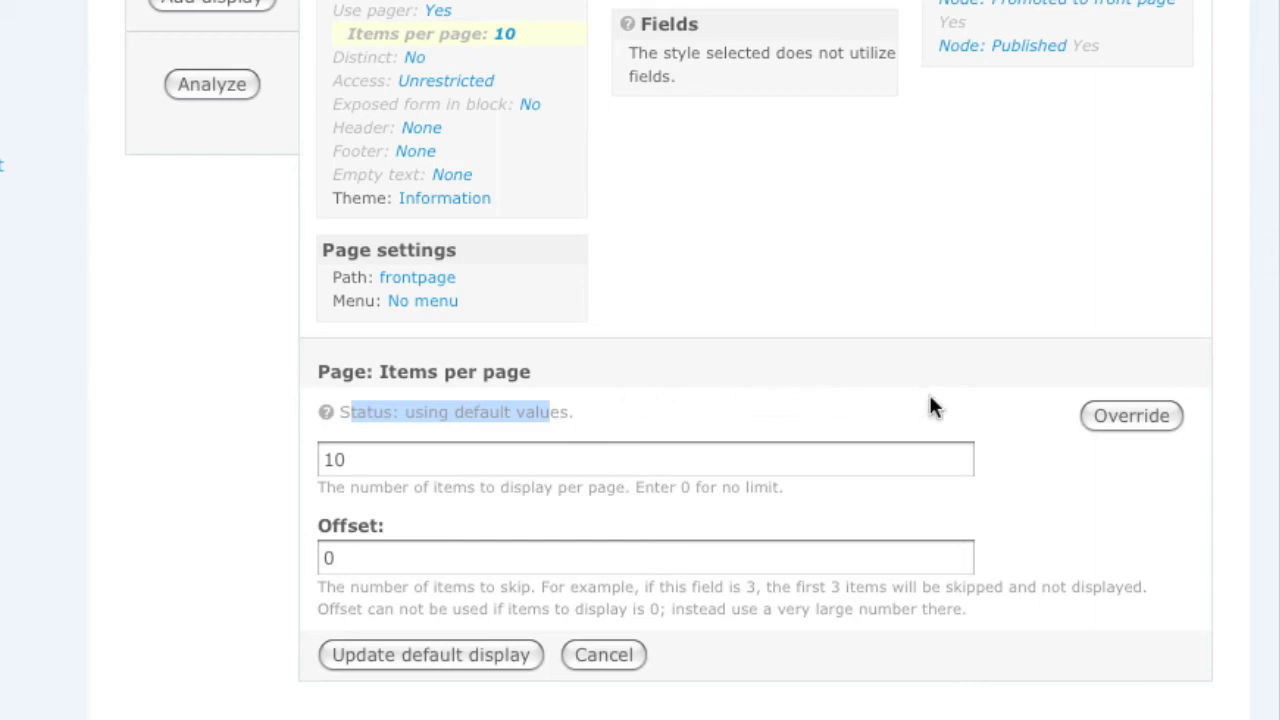
click(1103, 415)
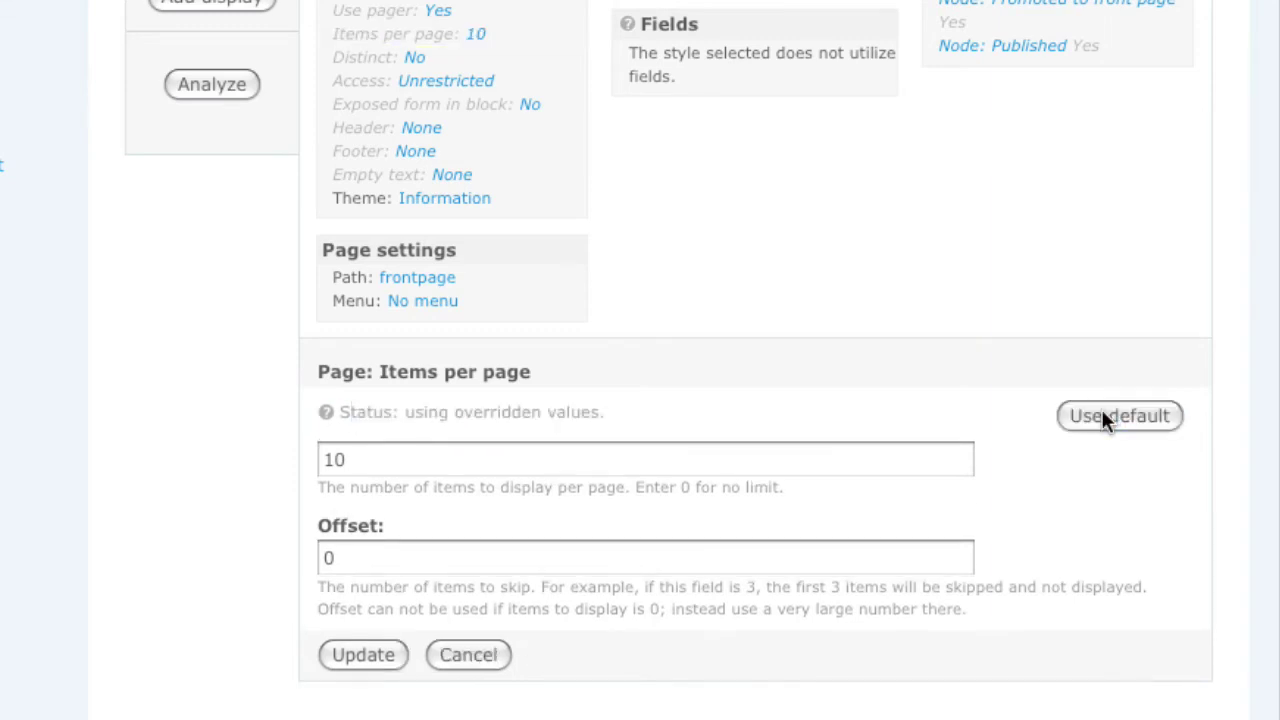
click(352, 461)
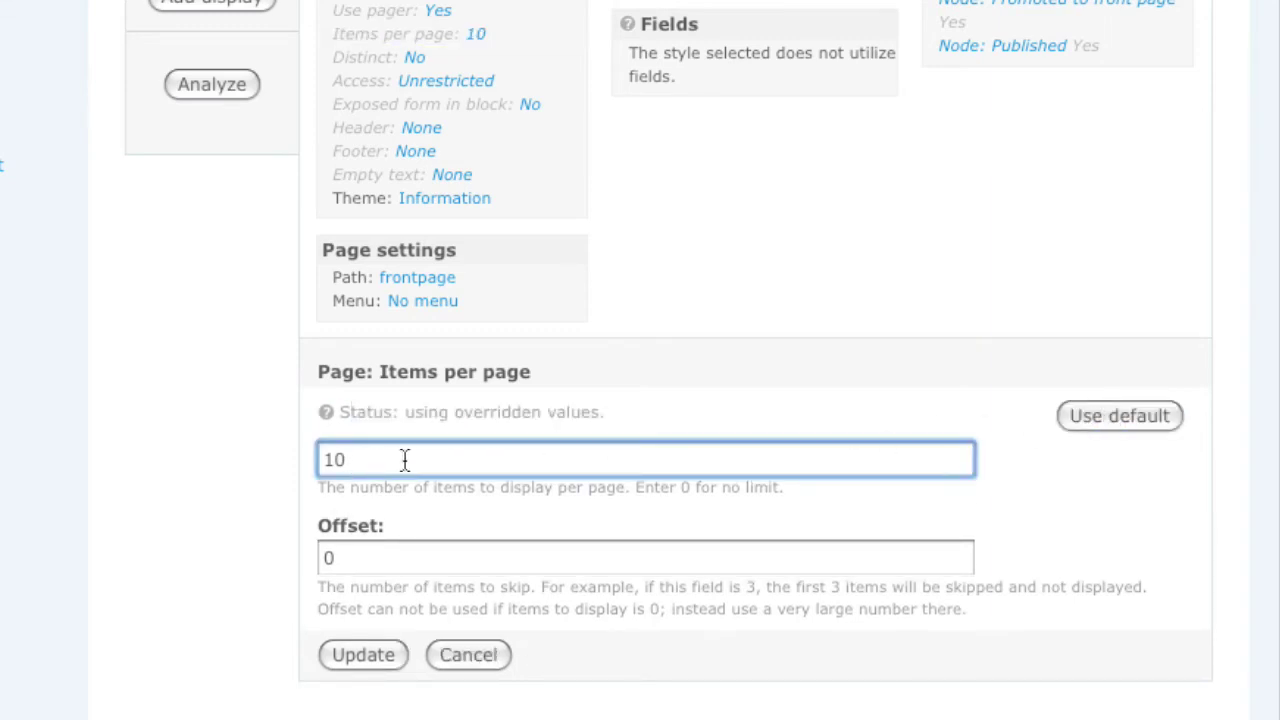
key(BackSpace)
click(360, 655)
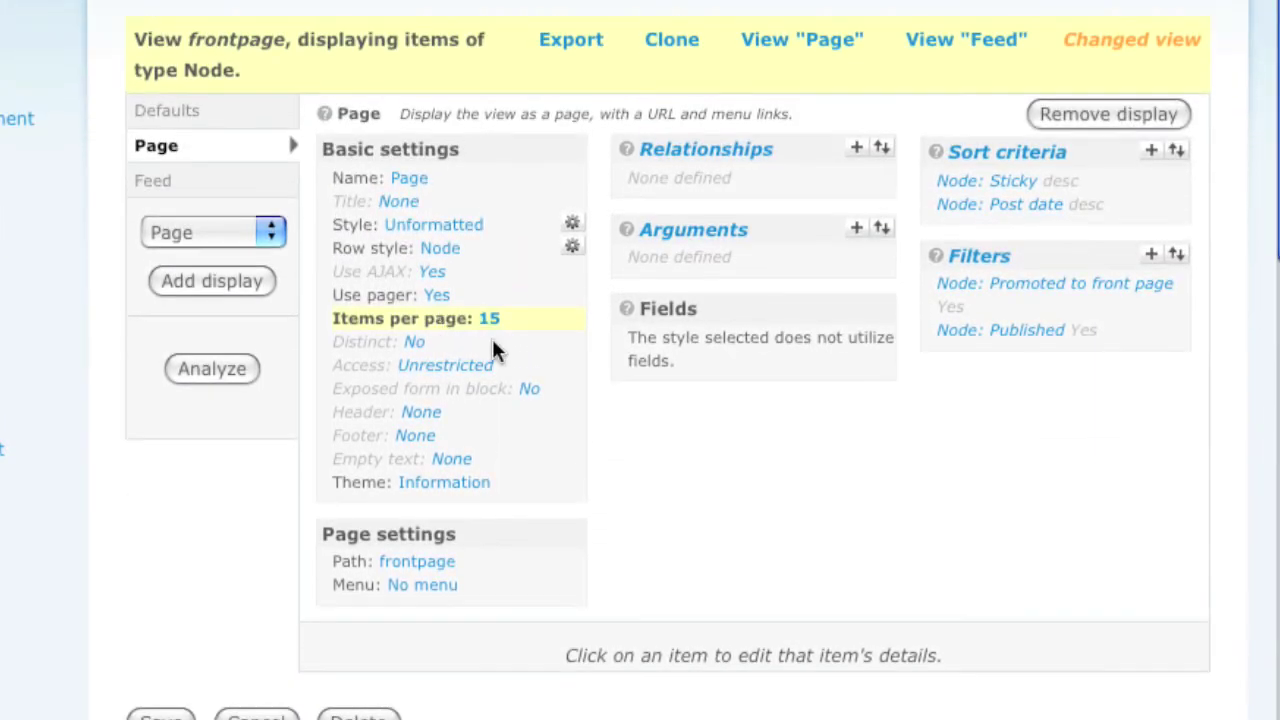
drag(508, 318, 335, 314)
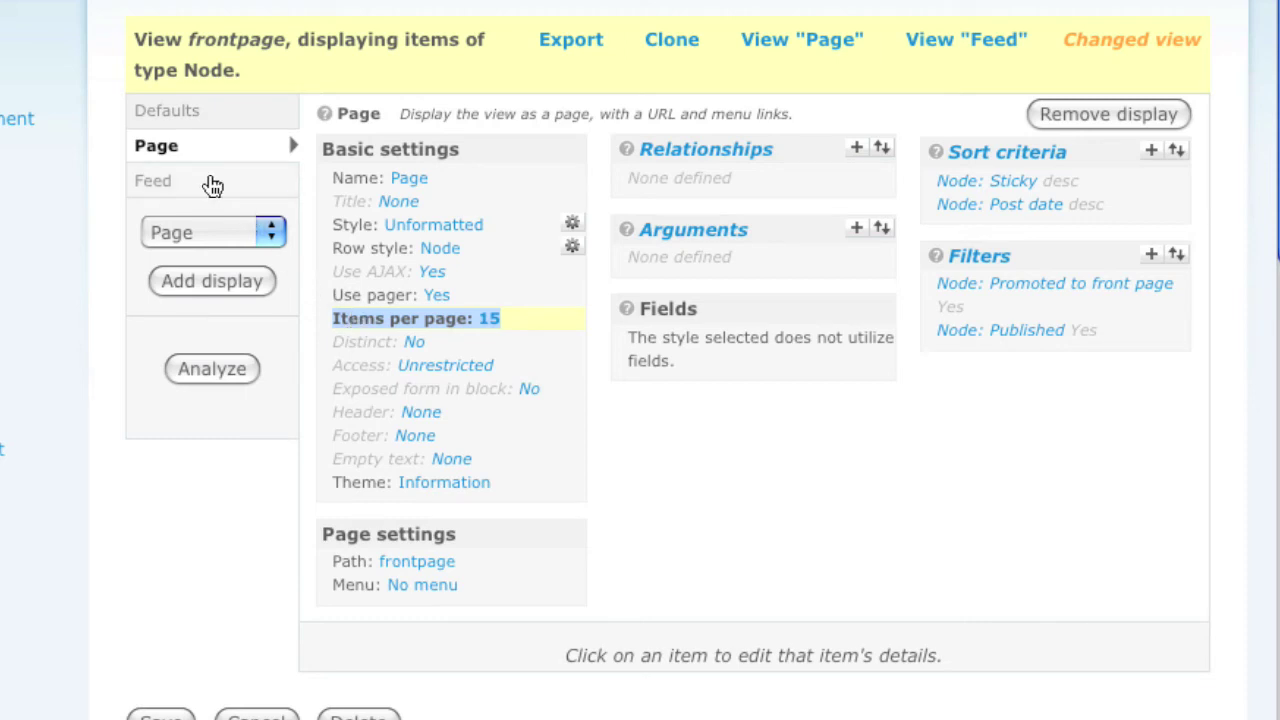
Step: Examine the Feed display's Items to display setting and return to the Defaults display
click(213, 183)
drag(345, 272, 481, 273)
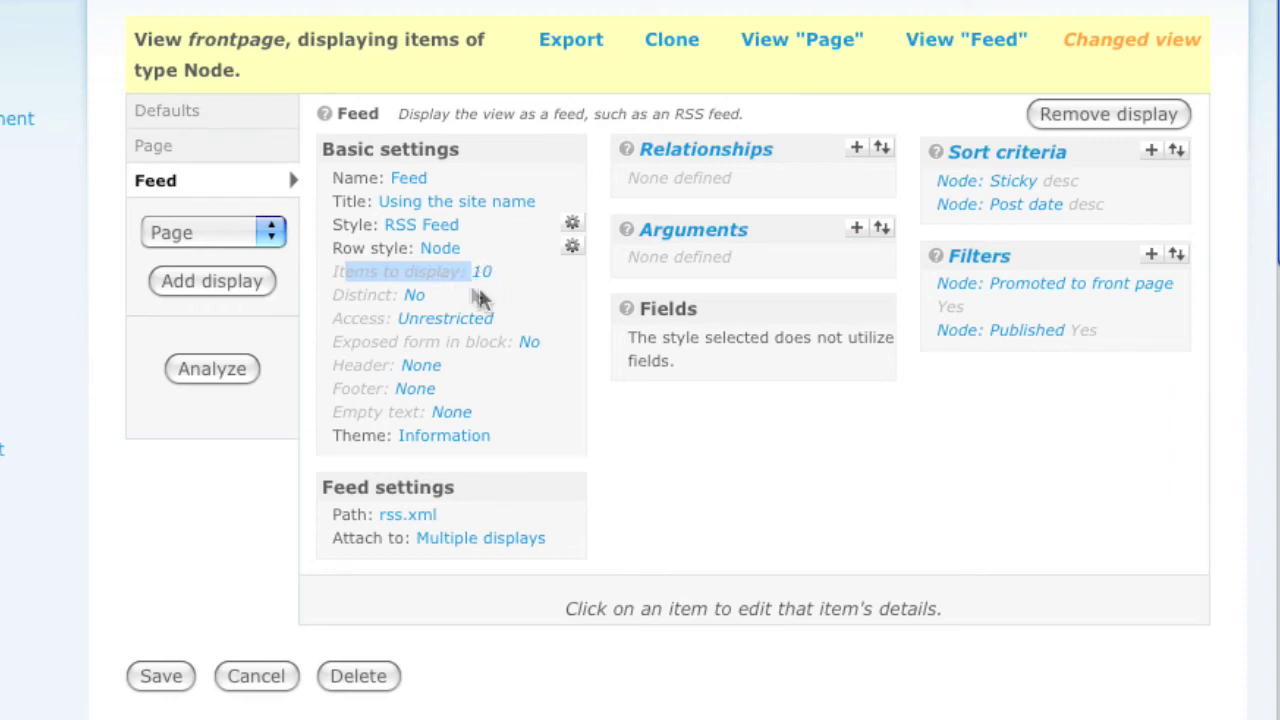
click(253, 124)
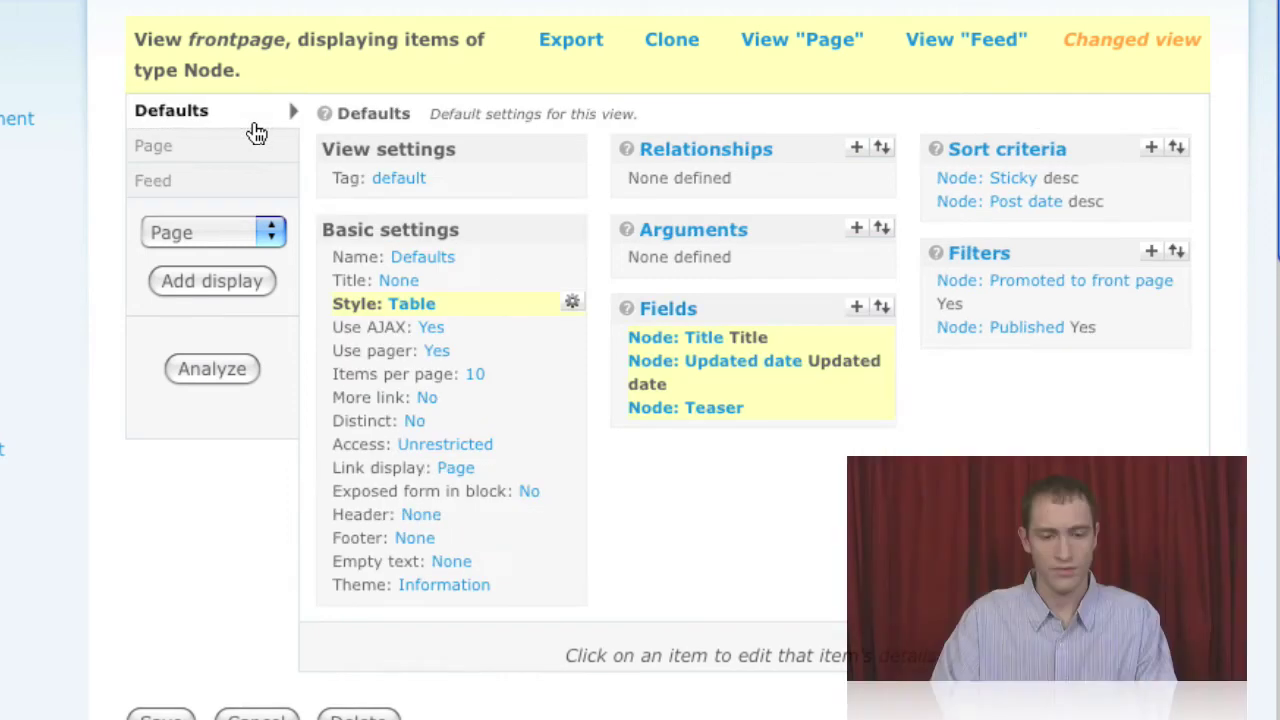
Step: Read the help topic on Filters, browse the Views help index, and close the help window
click(936, 254)
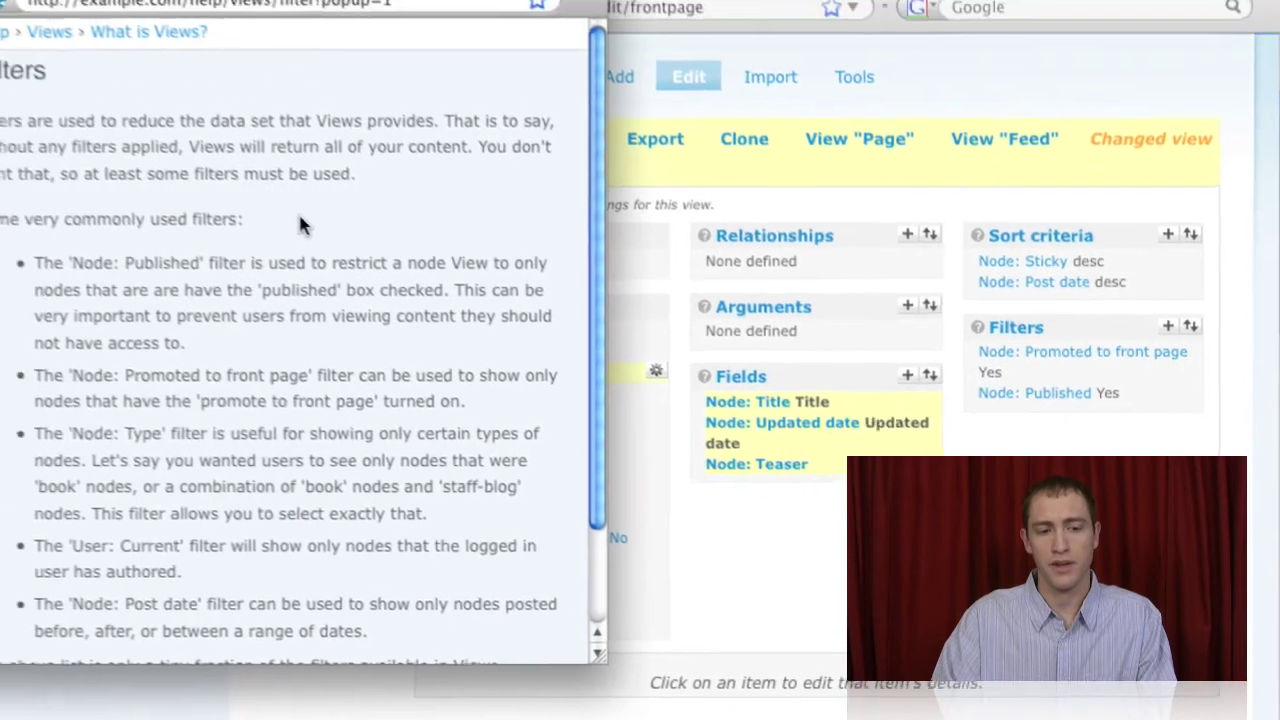
scroll(229, 165, down, 2)
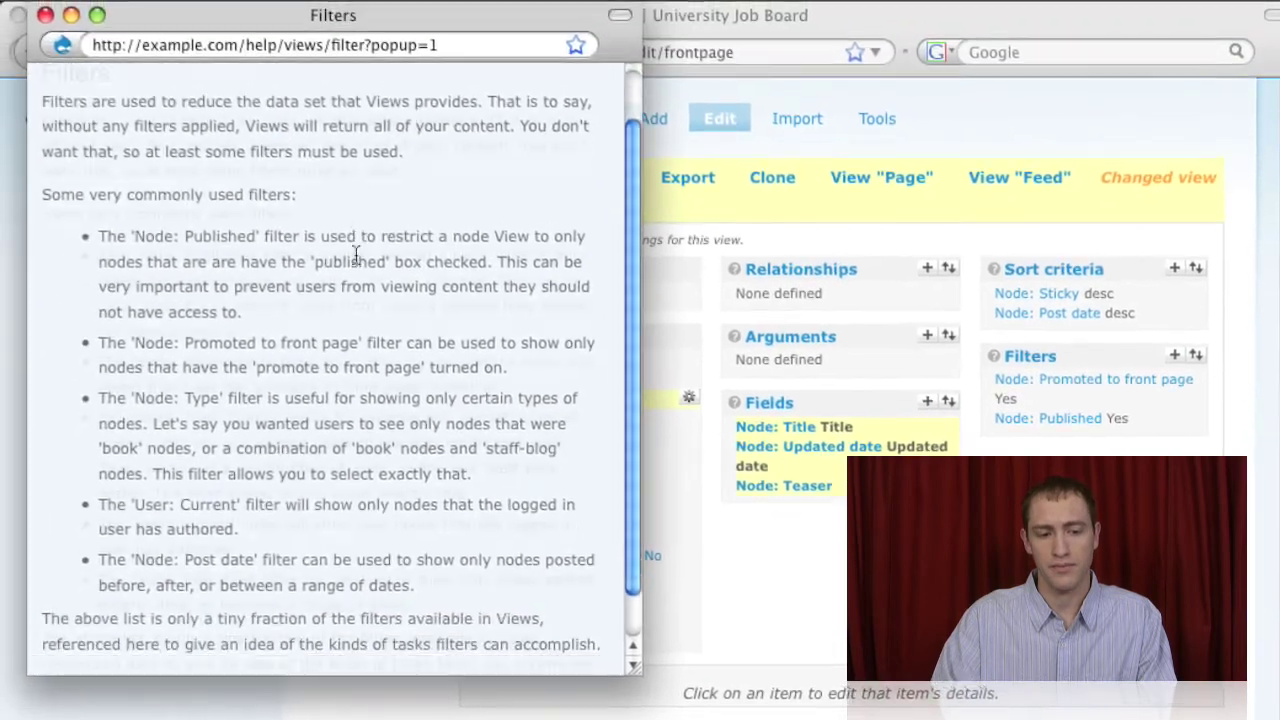
scroll(229, 165, up, 3)
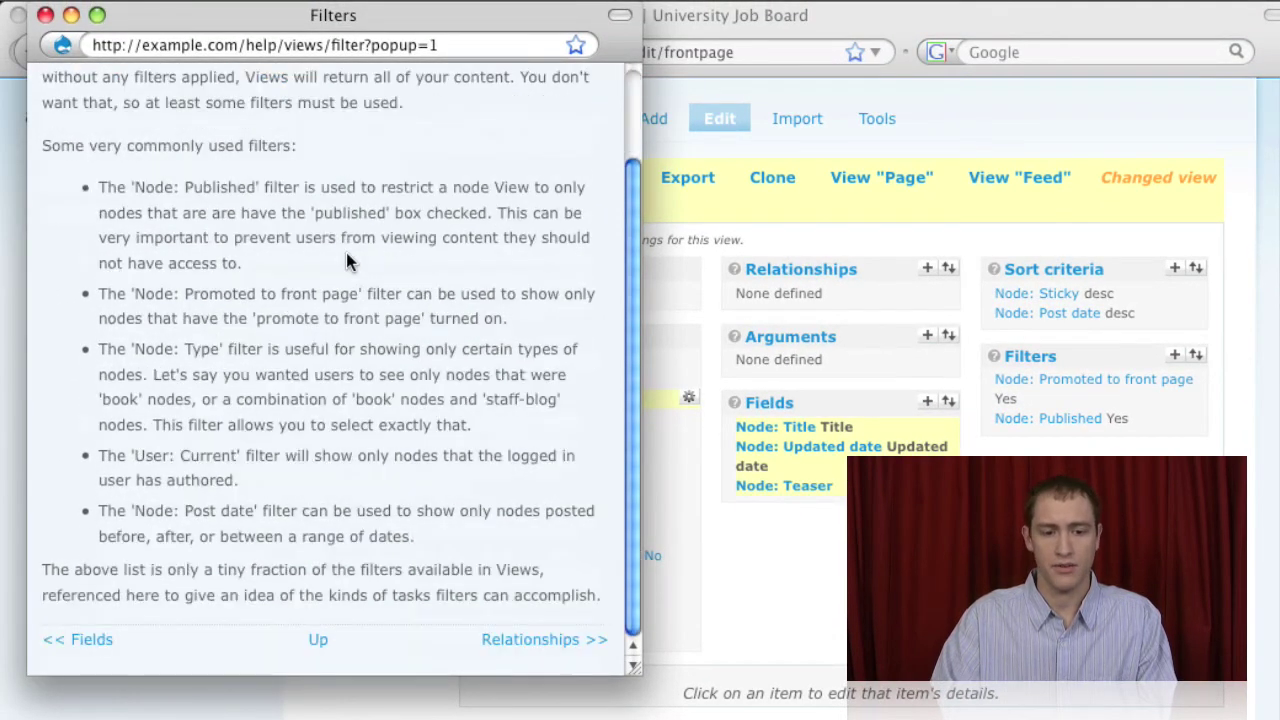
scroll(346, 262, up, 3)
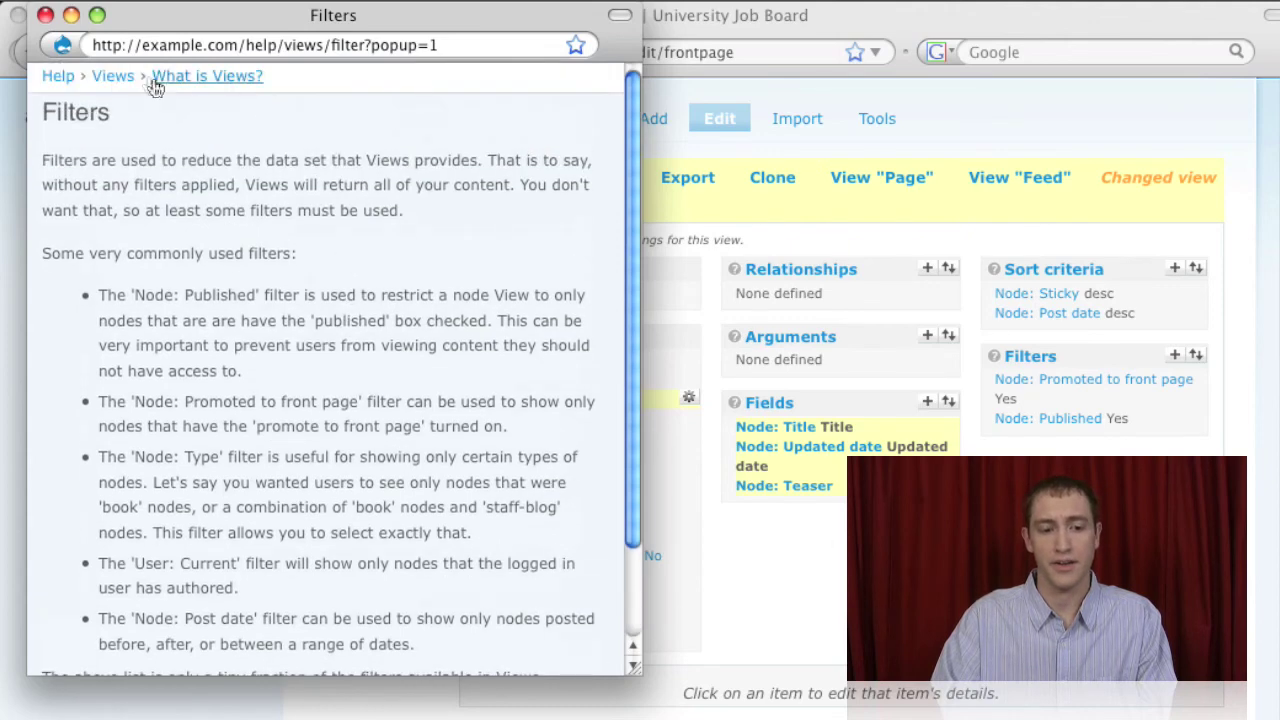
click(112, 79)
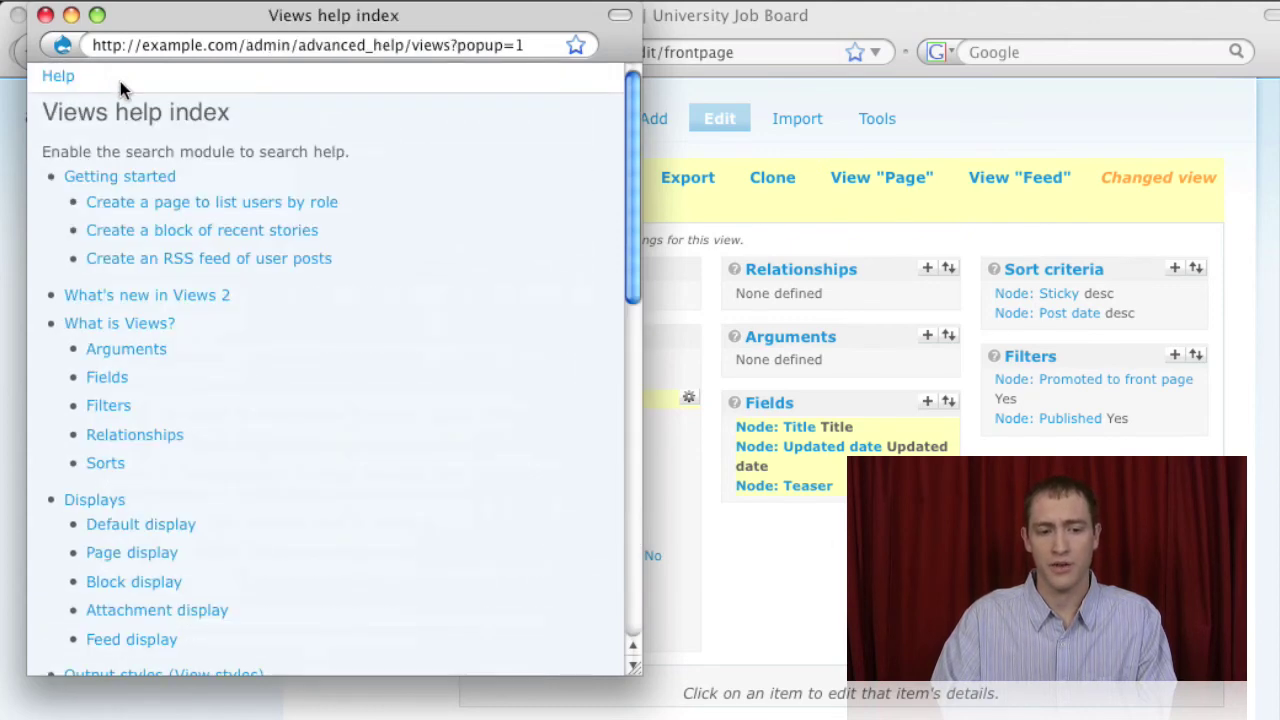
scroll(123, 170, down, 10)
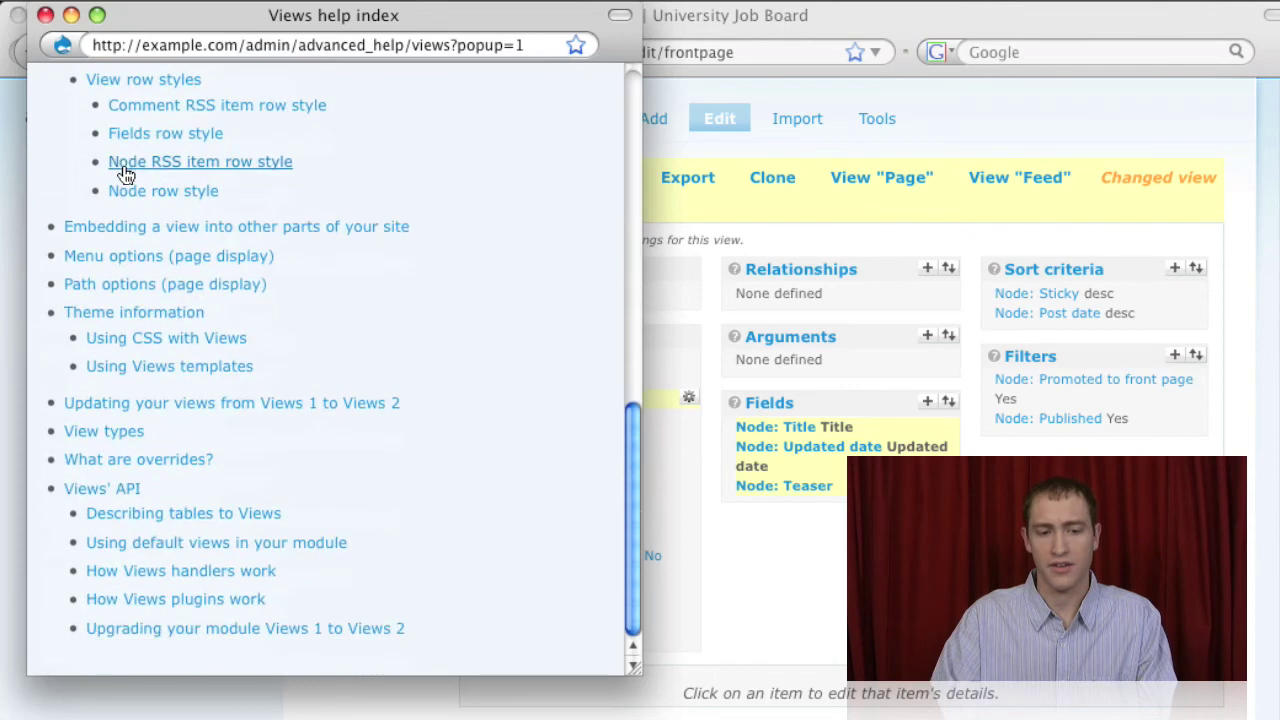
click(45, 15)
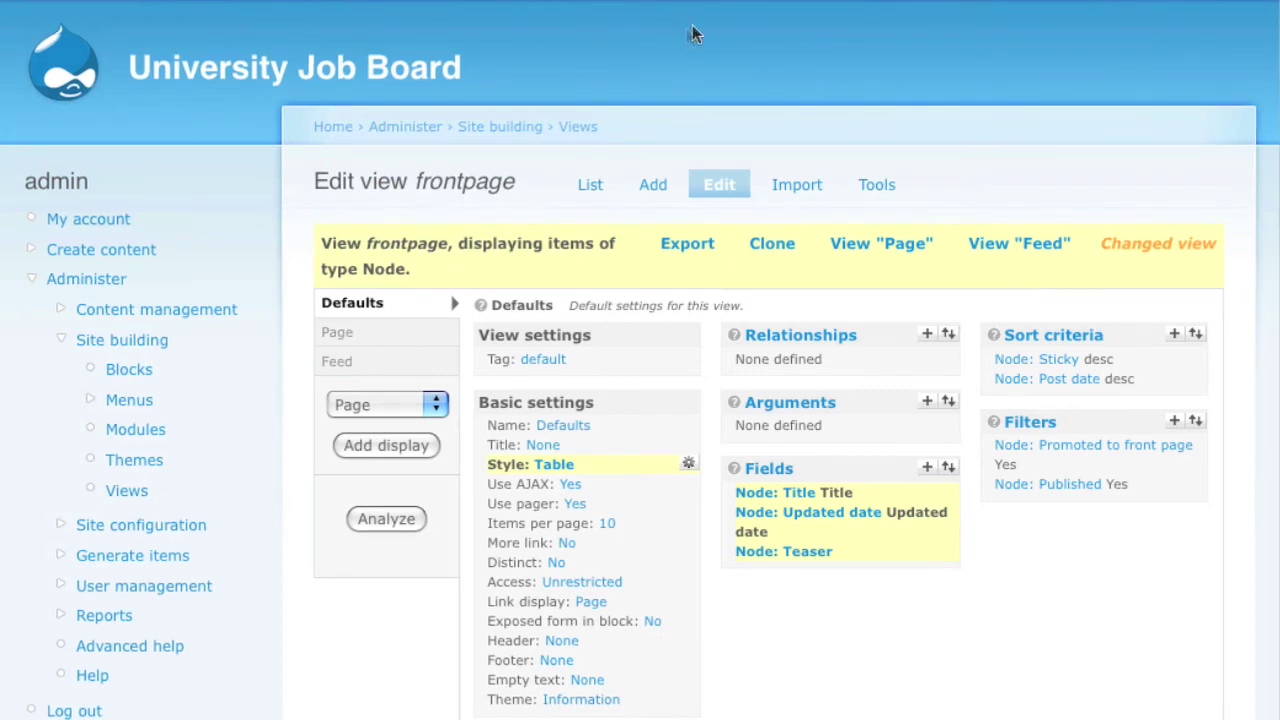
Step: Examine the content listing on the site's front page and return to the frontpage view's edit page
click(405, 74)
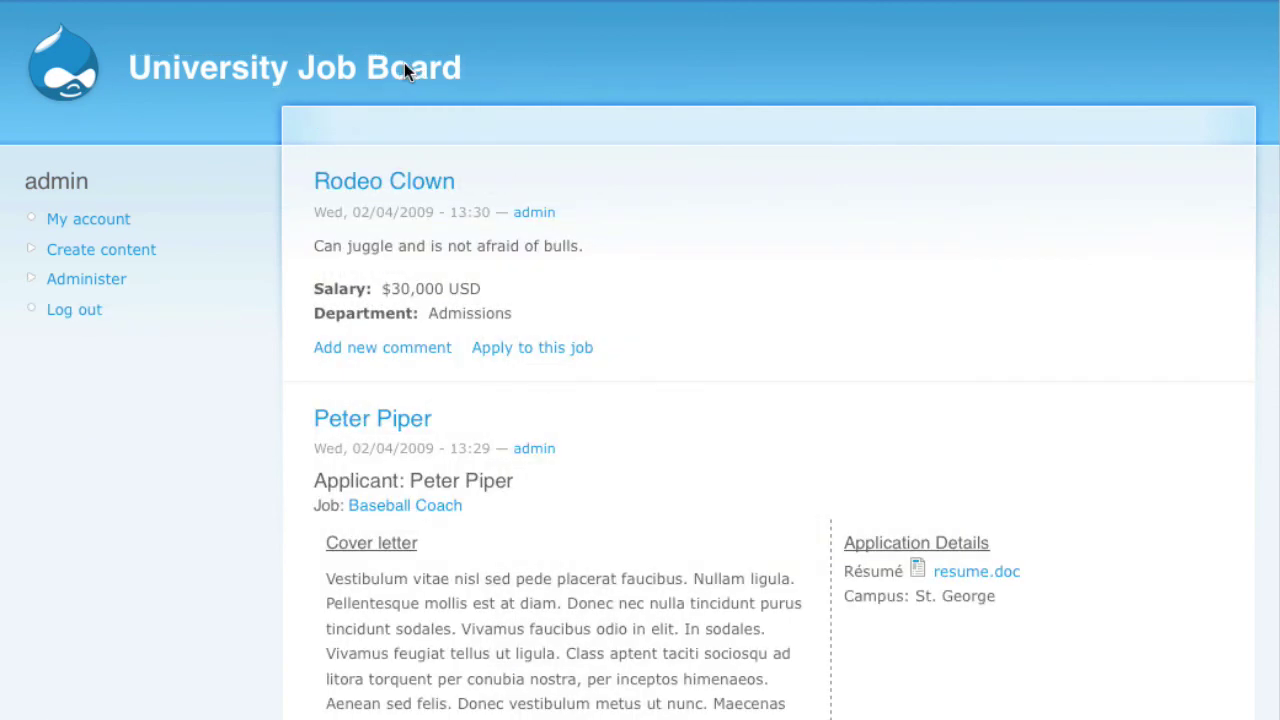
click(33, 23)
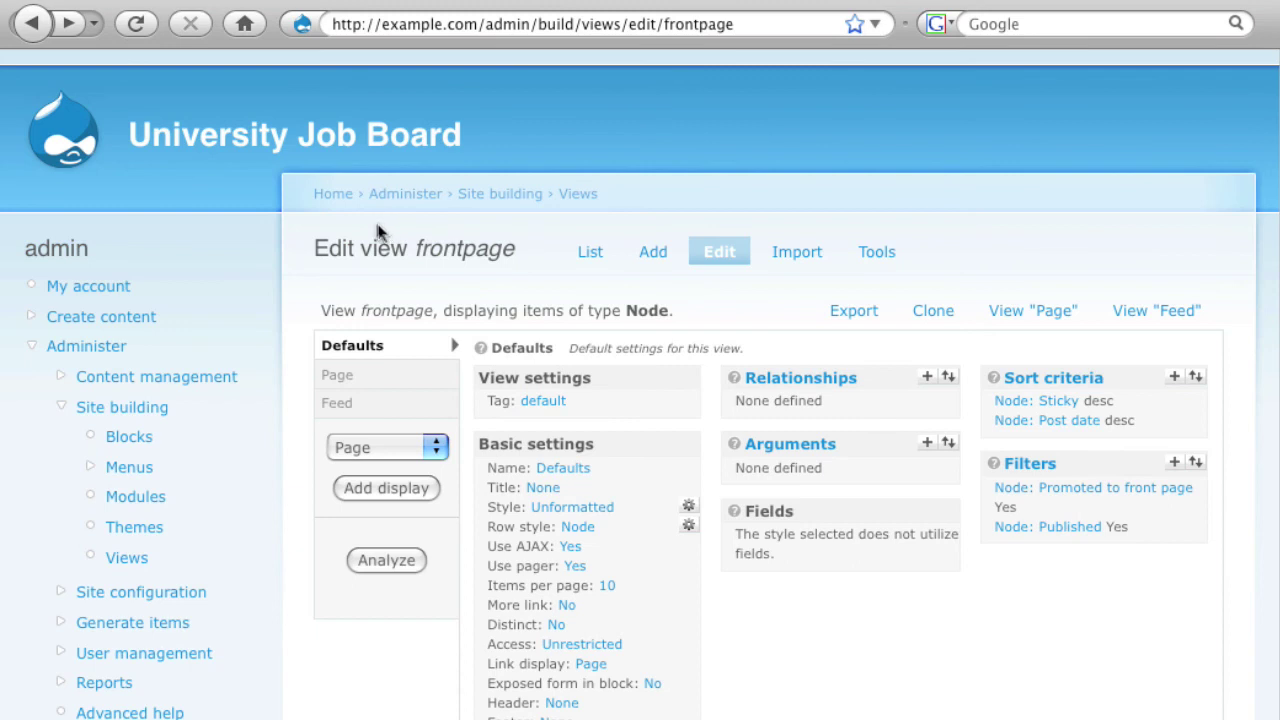
Step: Reload the edit page to bring back the unsaved changes and save the frontpage view
click(137, 24)
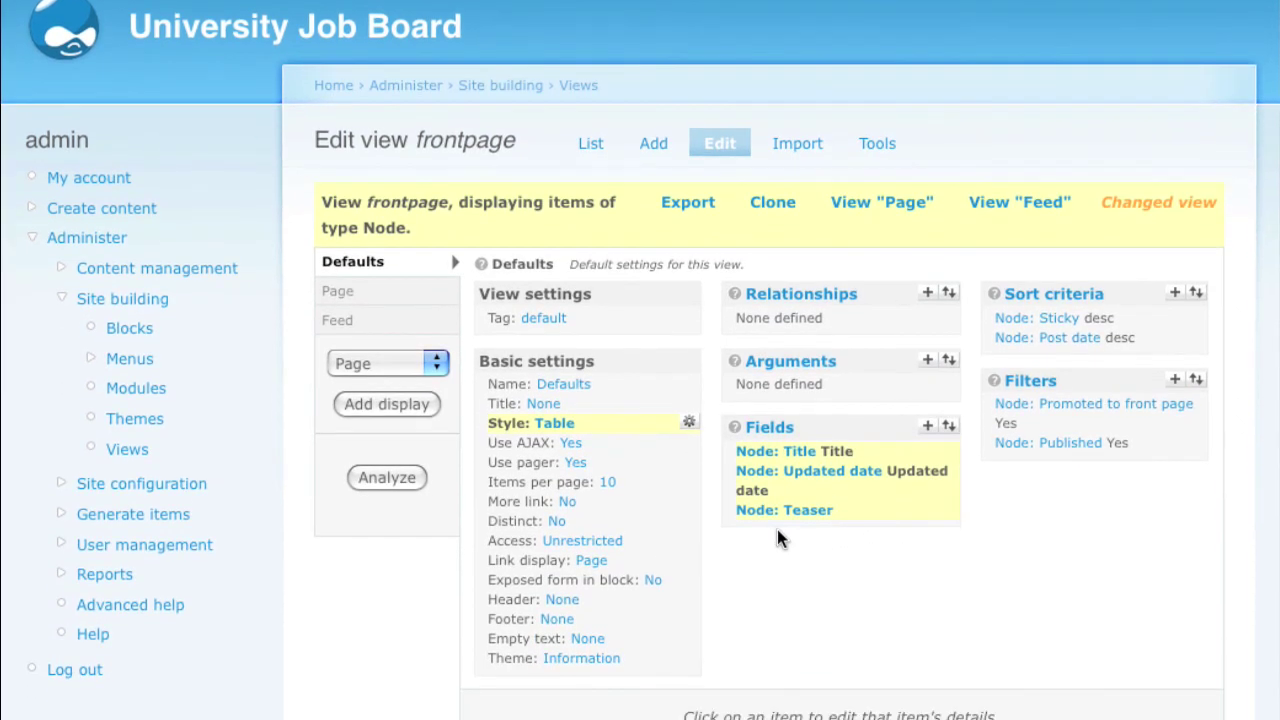
scroll(777, 531, down, 3)
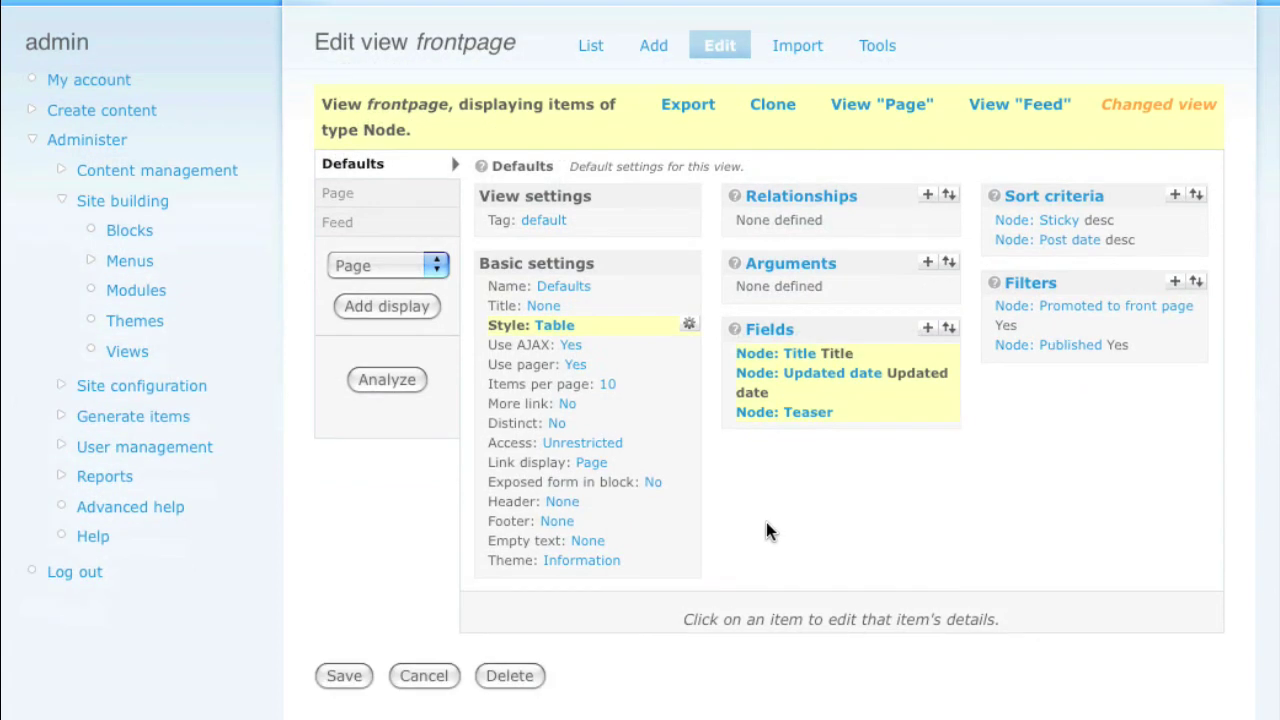
click(360, 677)
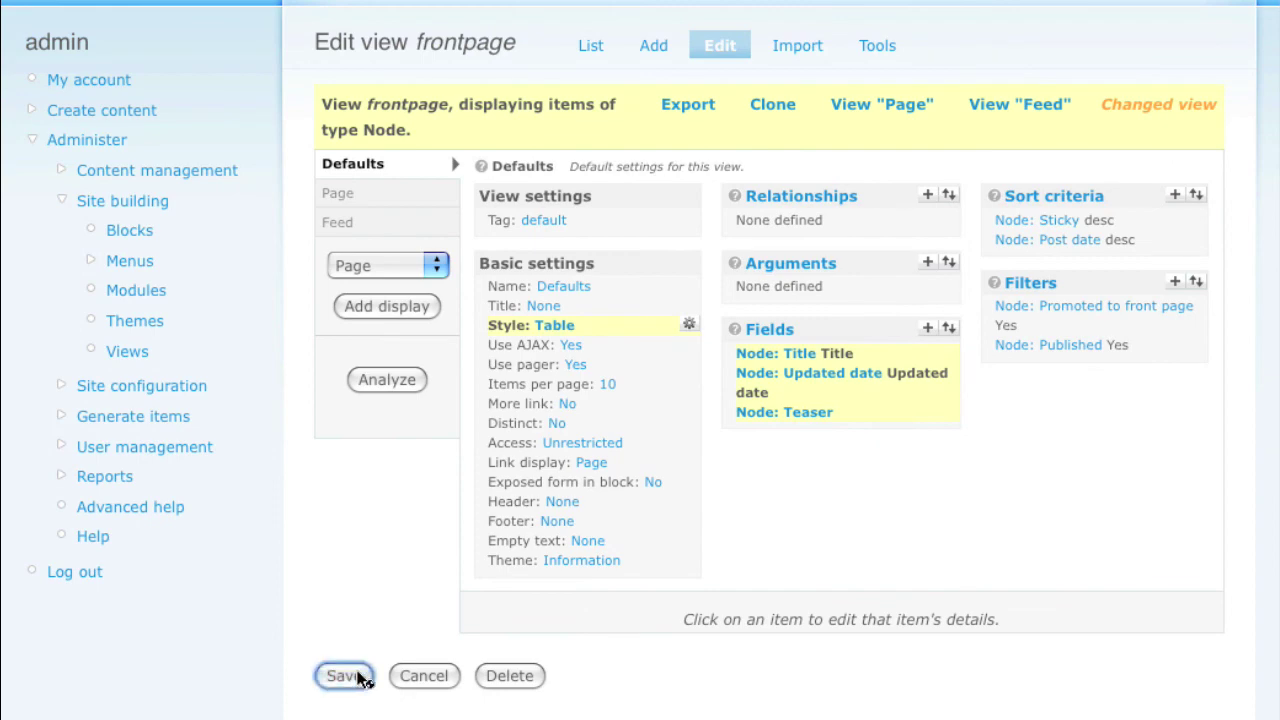